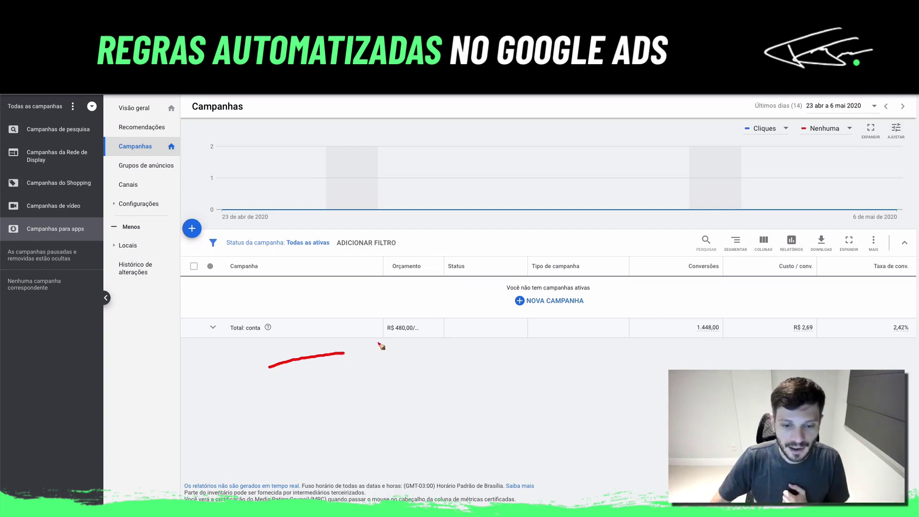
left_click_drag(398, 354, 439, 370)
mouse_move(499, 362)
left_mouse_down()
mouse_move(477, 376)
mouse_move(504, 381)
left_mouse_up()
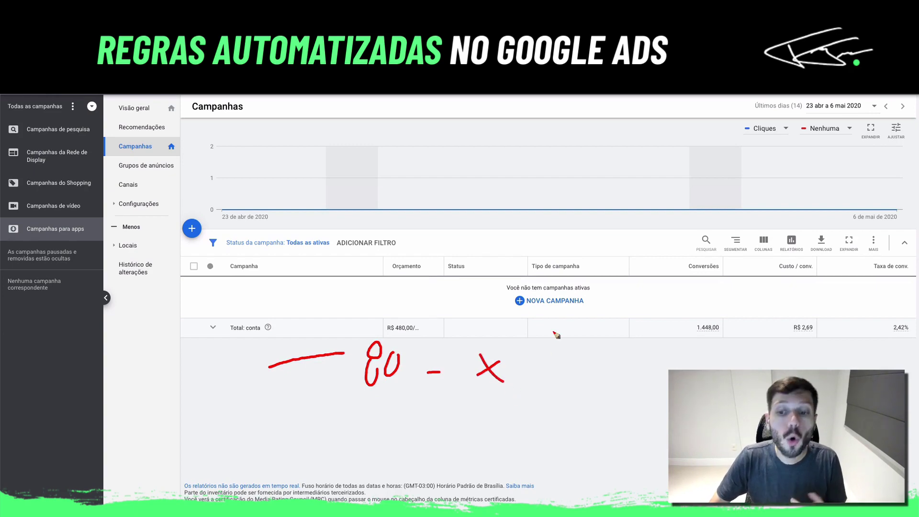
left_click_drag(554, 331, 566, 364)
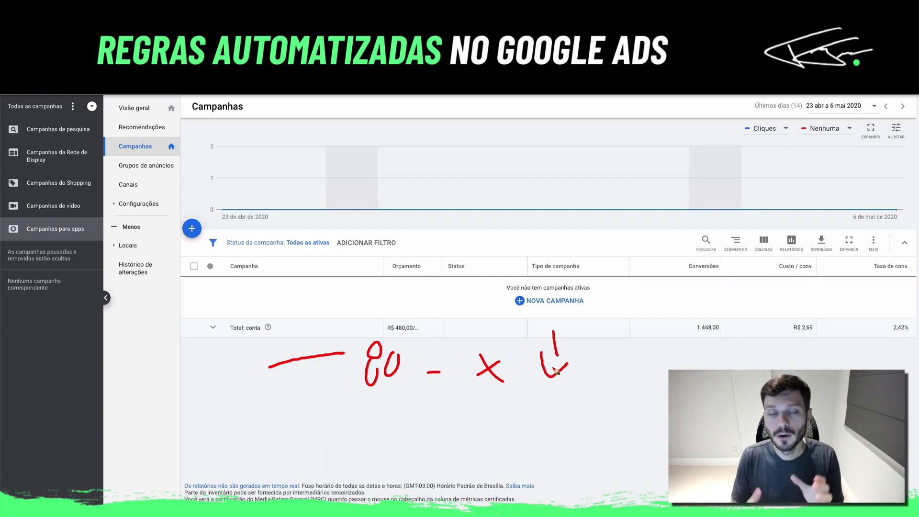
key("Escape")
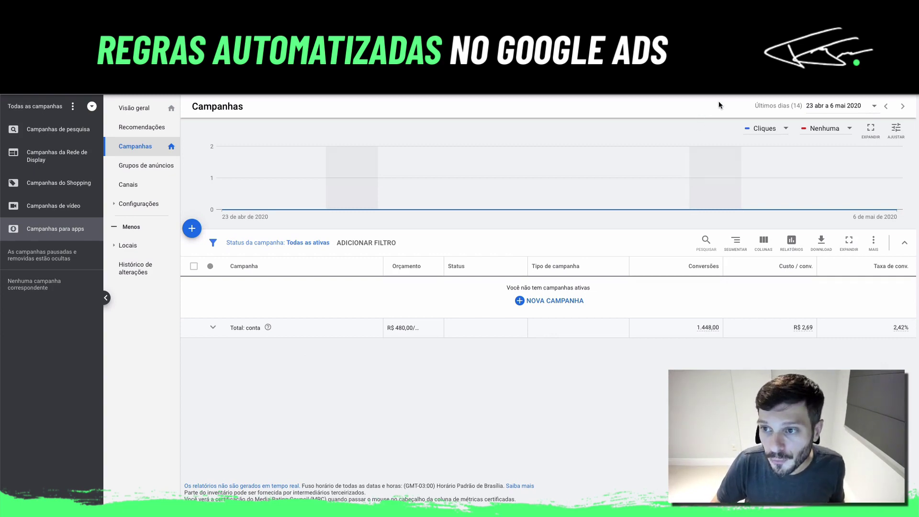
Step: Start a new ad rule in the account's automated rules and set its rule type to Pausar anúncios
left_click(737, 92)
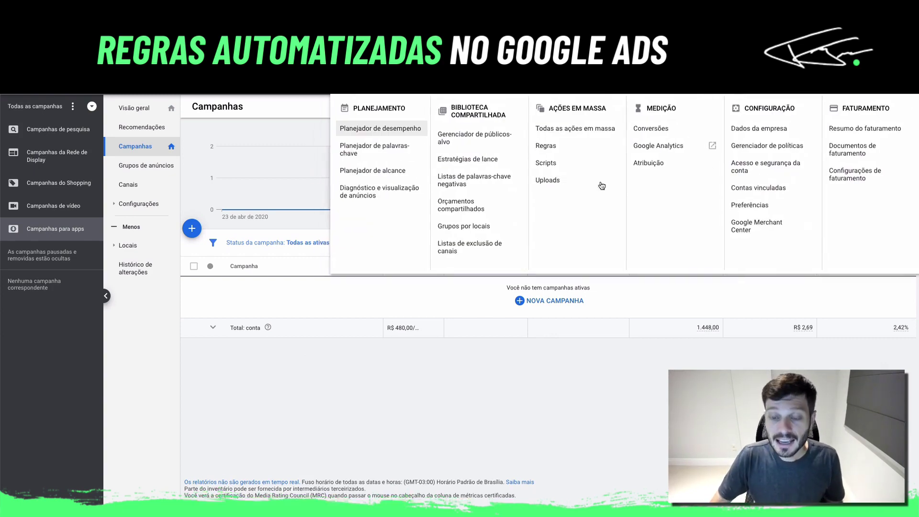
left_click(568, 148)
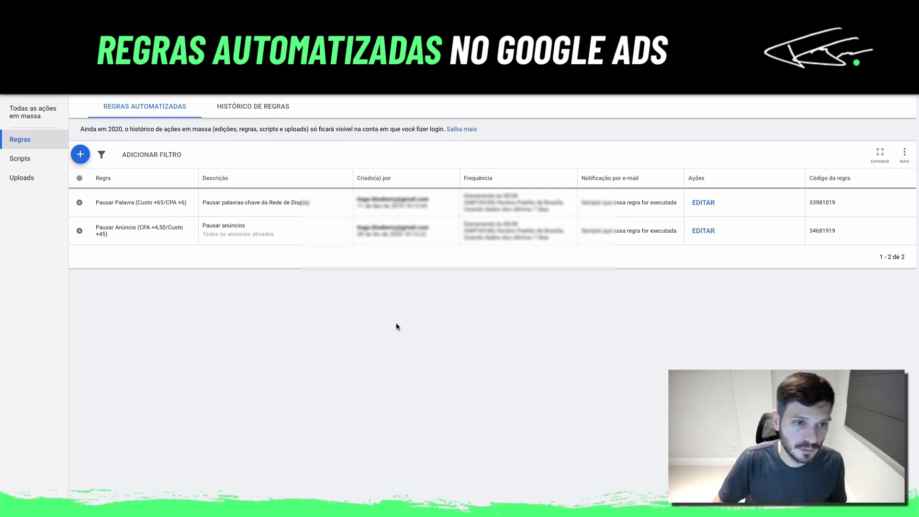
left_click(81, 155)
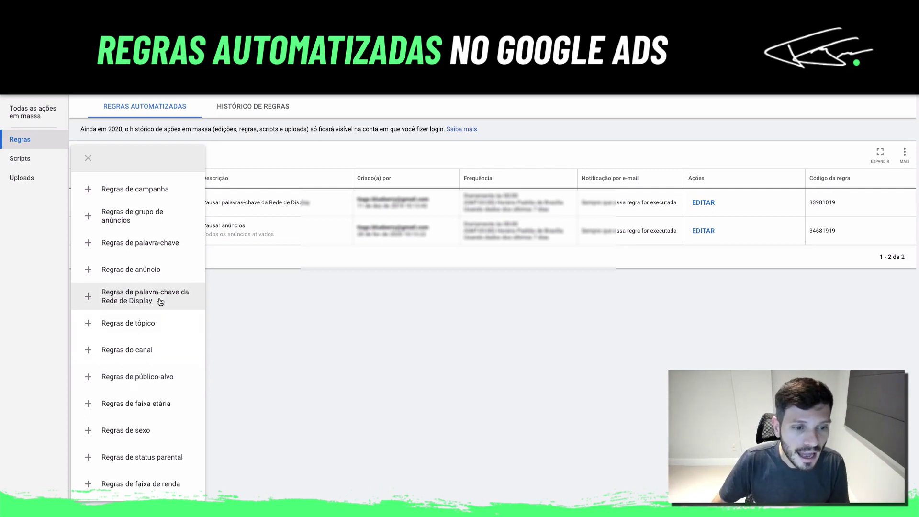
left_click(159, 276)
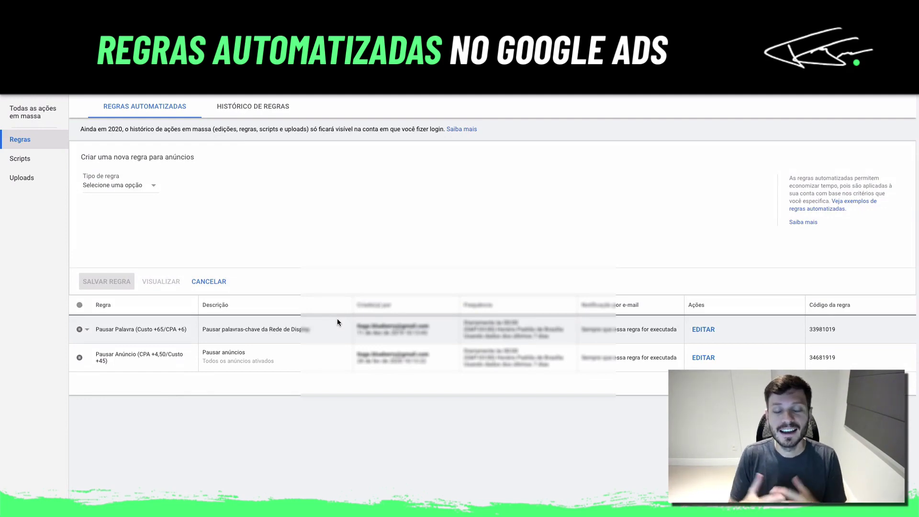
left_click(149, 193)
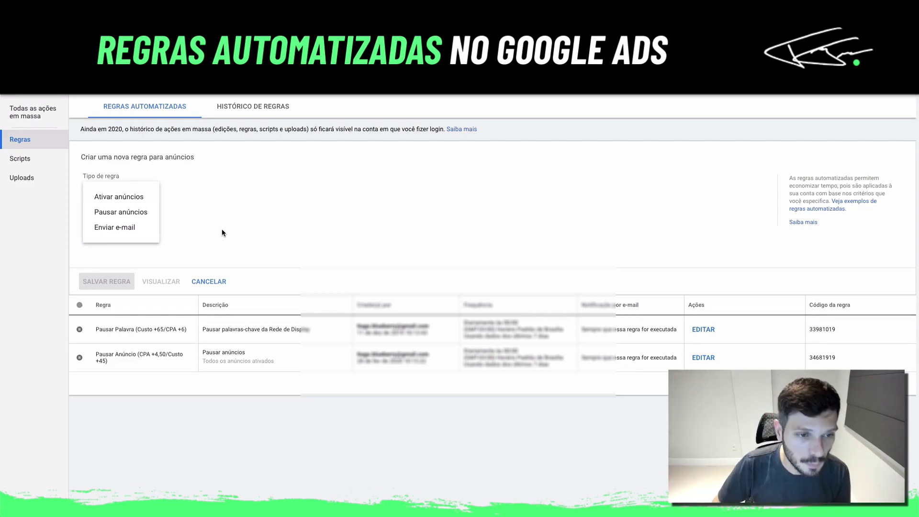
left_click(135, 213)
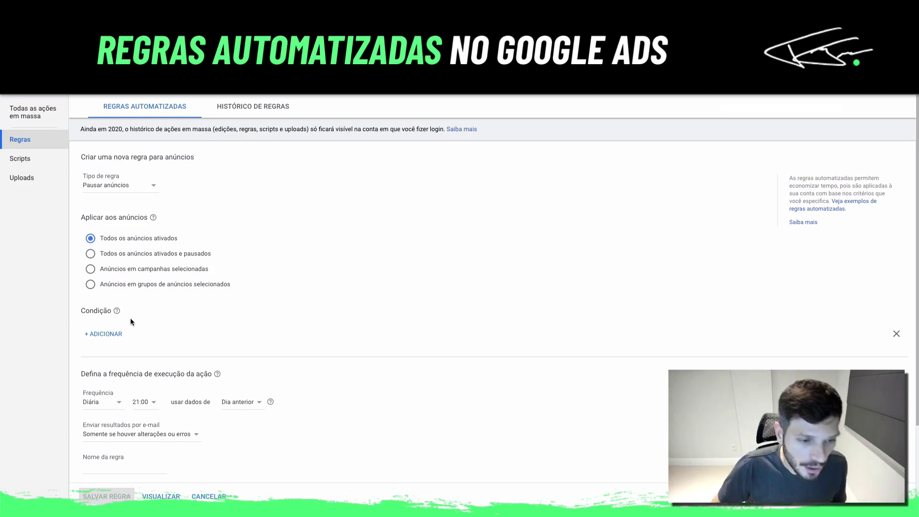
Step: Add a rule condition requiring Custo / conv. to be greater than R$ 10
left_click(114, 334)
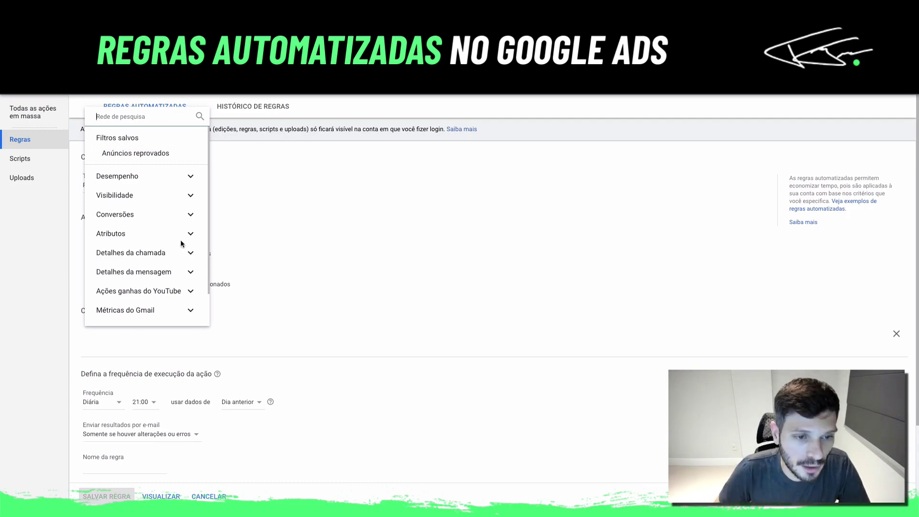
left_click(190, 216)
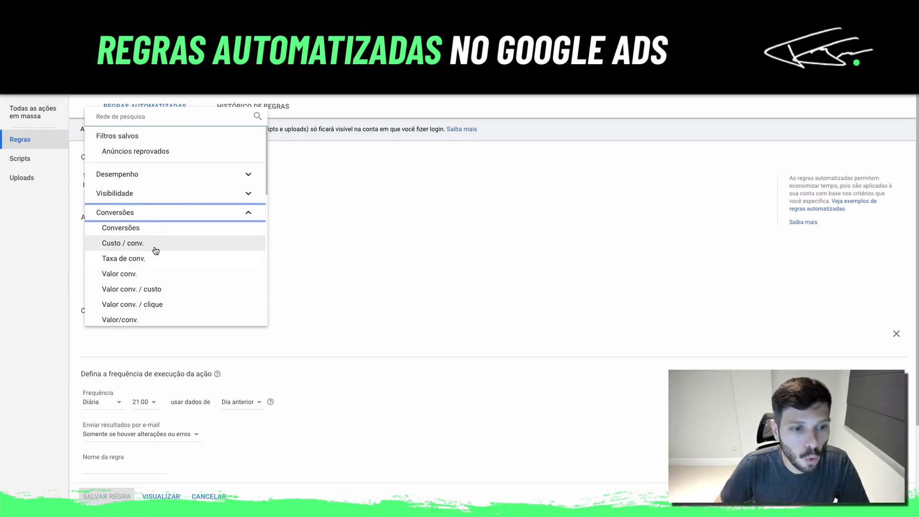
left_click(156, 248)
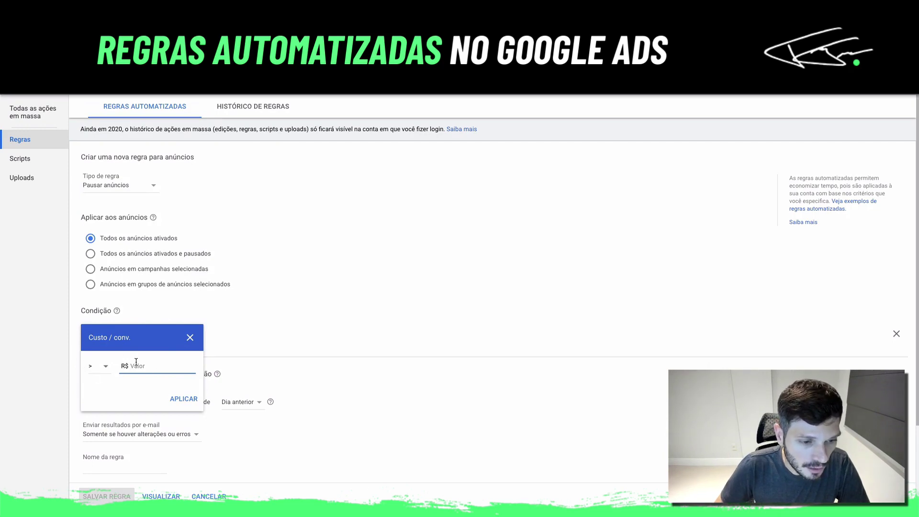
type("10")
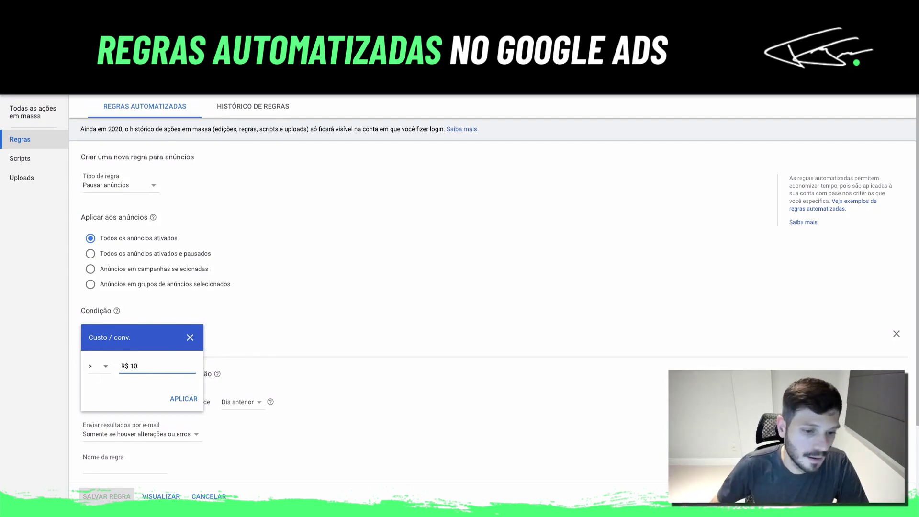
left_click(182, 399)
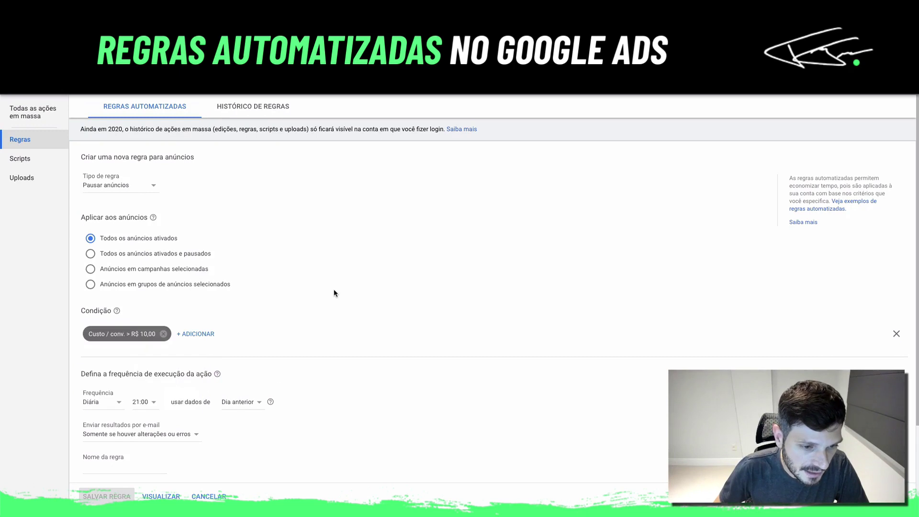
Step: Add a second rule condition requiring Custo to be greater than R$ 50,00
left_click(203, 335)
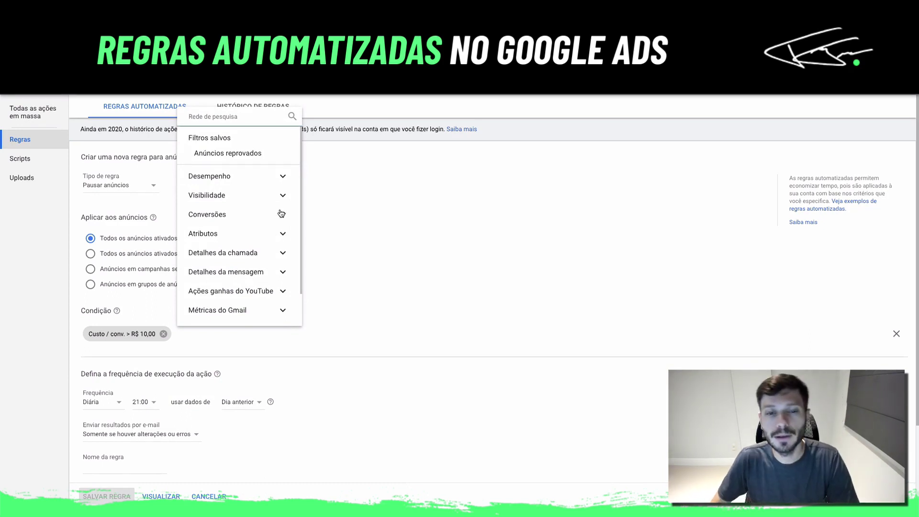
left_click(281, 177)
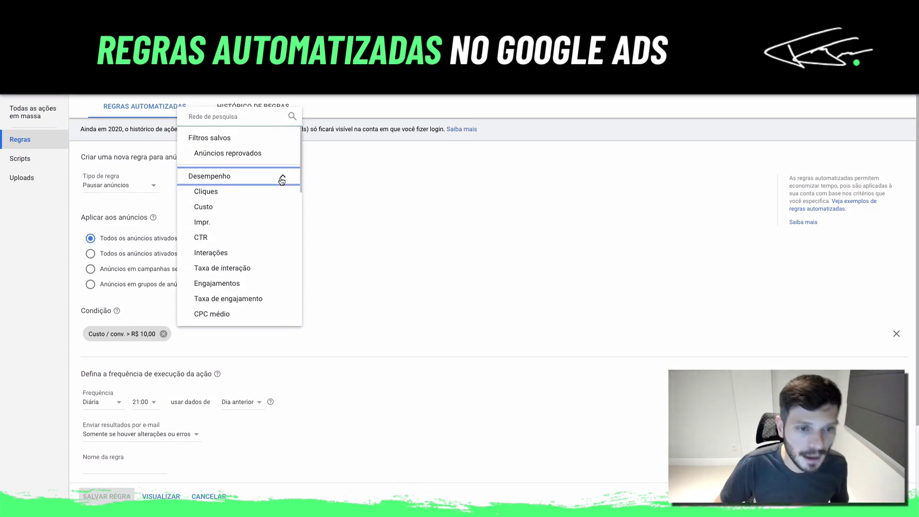
left_click(243, 207)
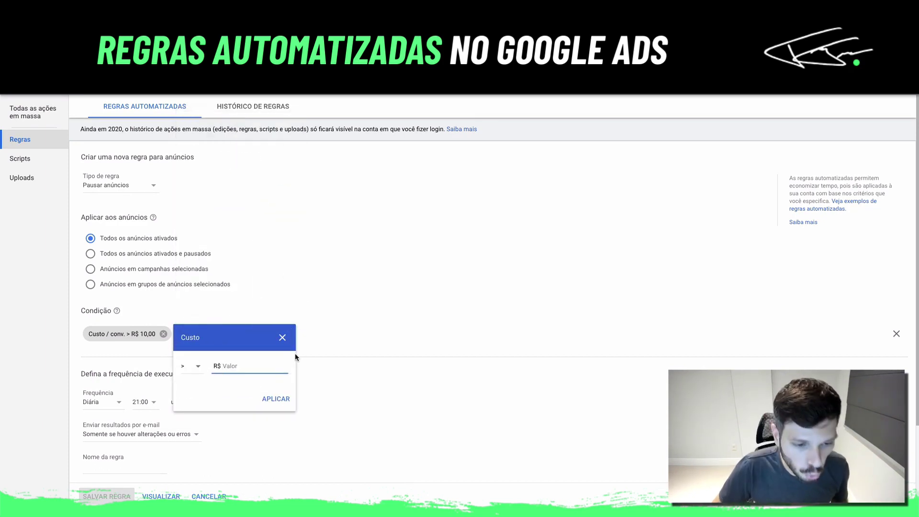
type("50,00")
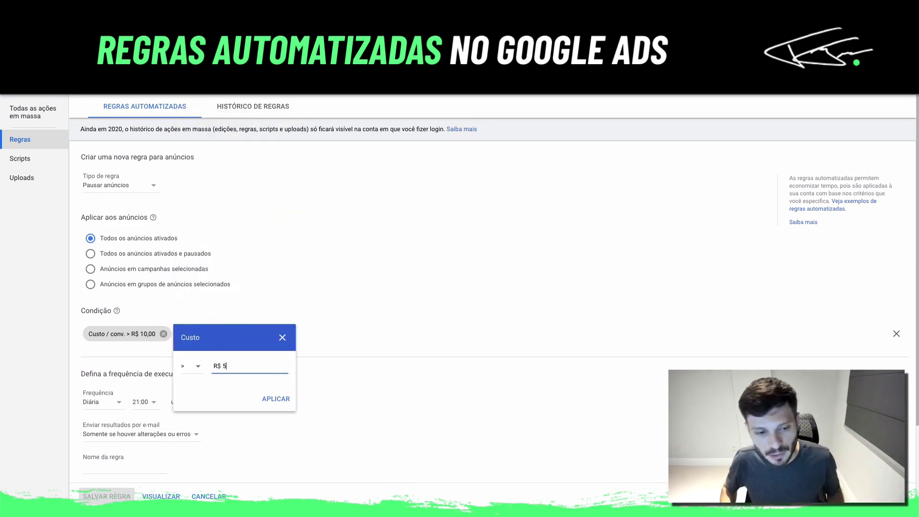
left_click(276, 399)
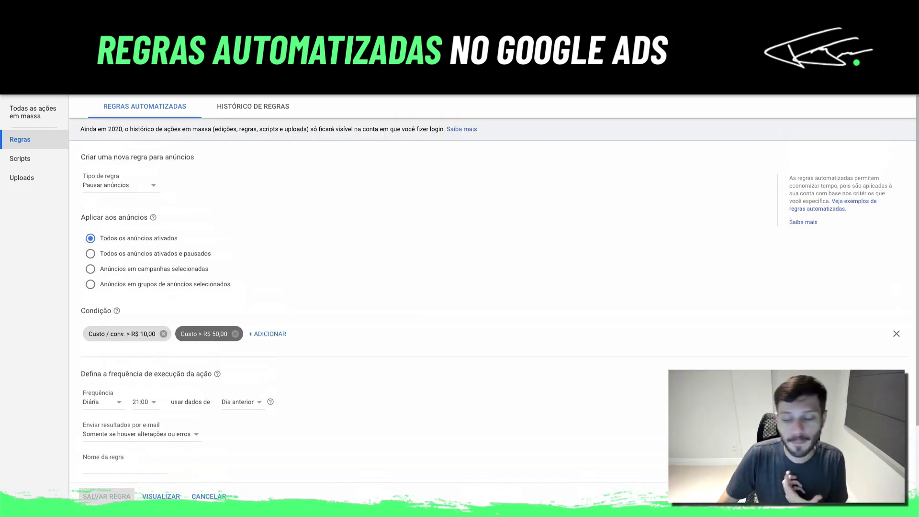
left_click(480, 343)
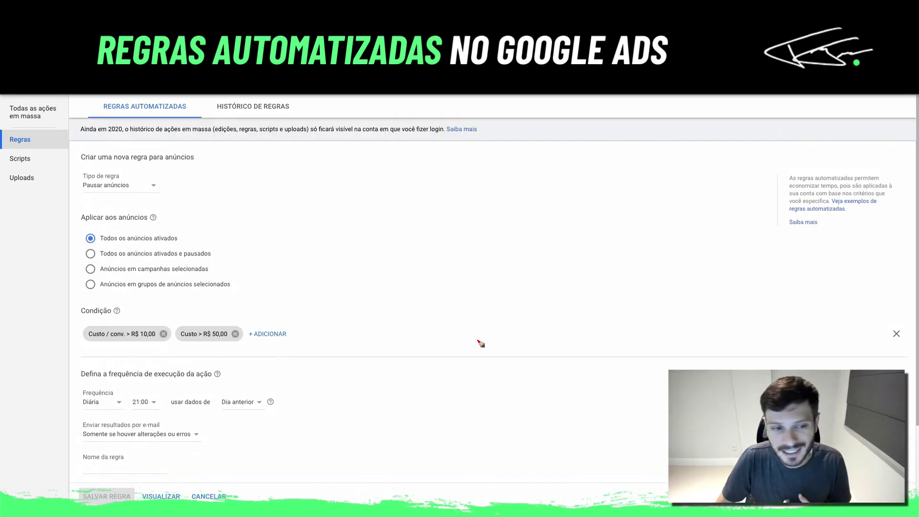
mouse_move(89, 198)
left_mouse_down()
mouse_move(130, 206)
mouse_move(143, 163)
mouse_move(72, 189)
mouse_move(79, 198)
left_mouse_up()
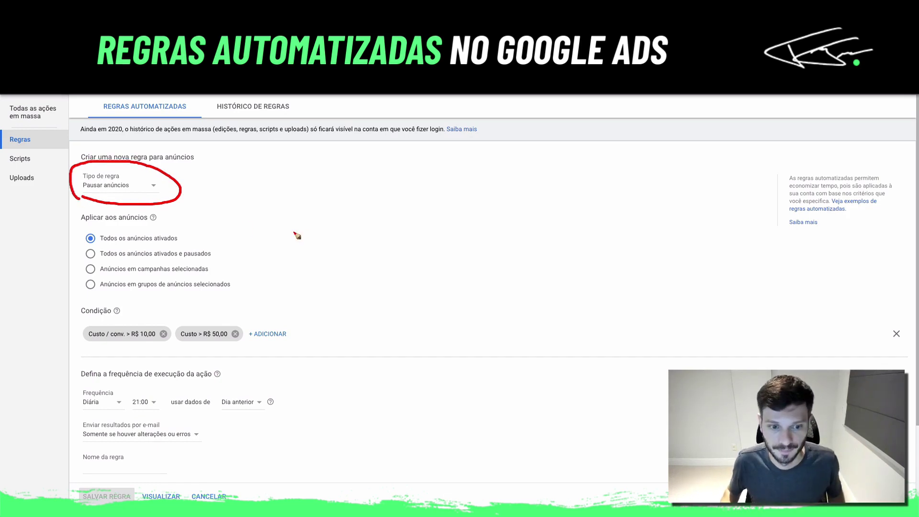
key("Escape")
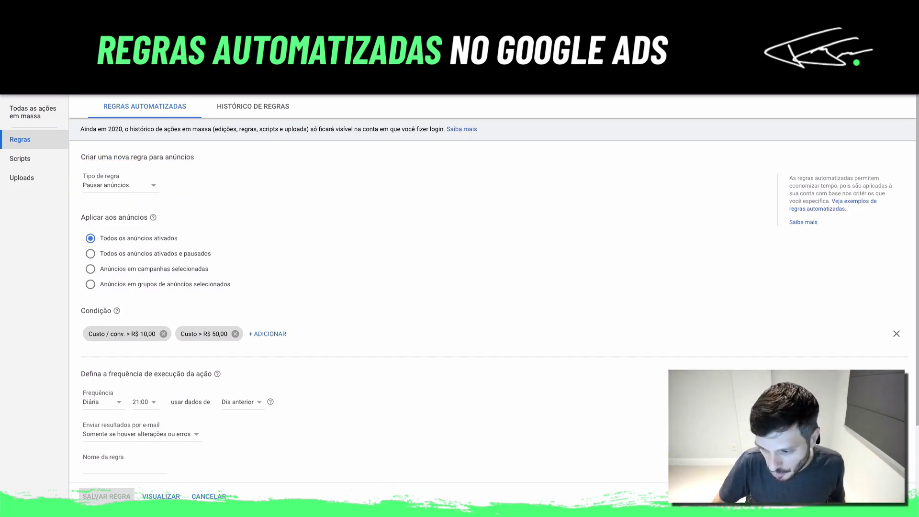
Step: Add a third rule condition requiring Nome da campanha to contain P1
left_click(261, 332)
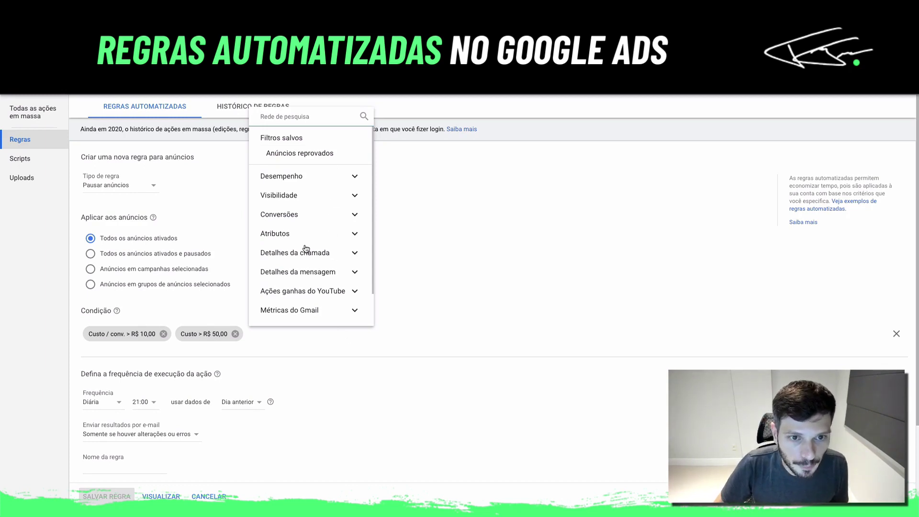
left_click(332, 176)
left_click(332, 175)
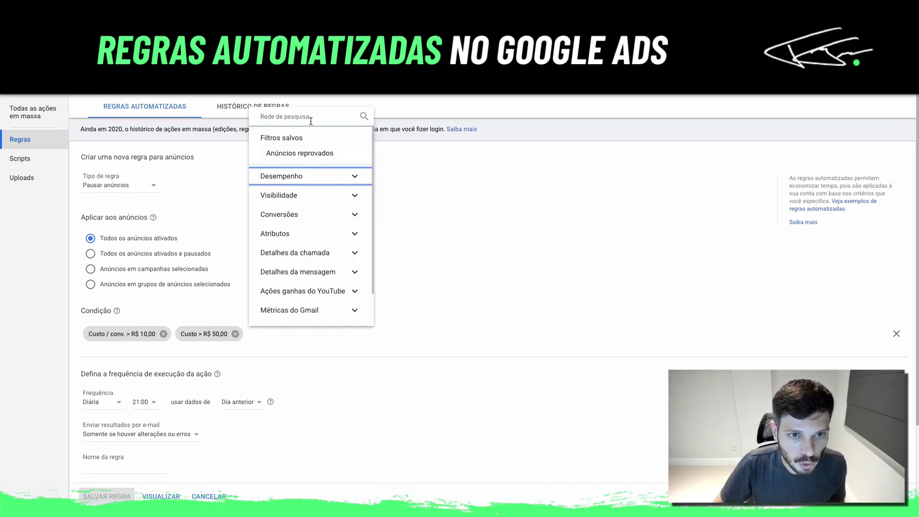
type("nome")
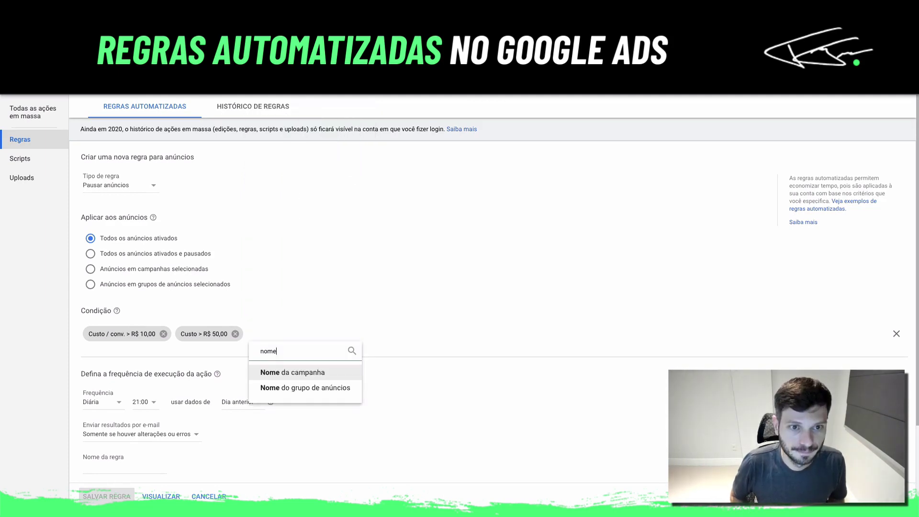
left_click(303, 373)
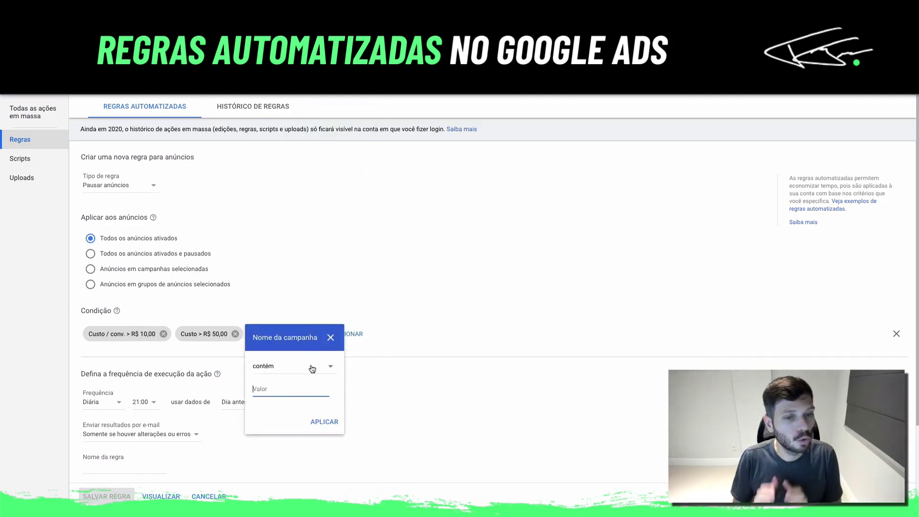
type("P")
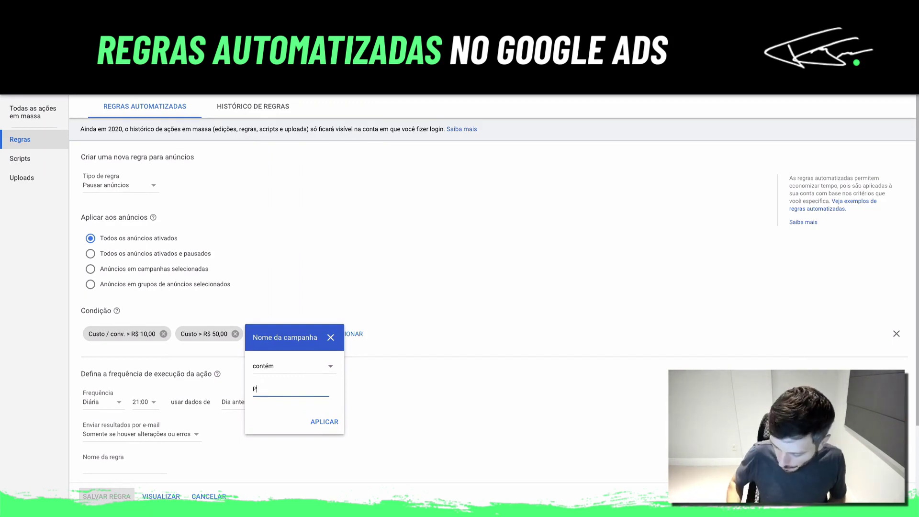
type("1")
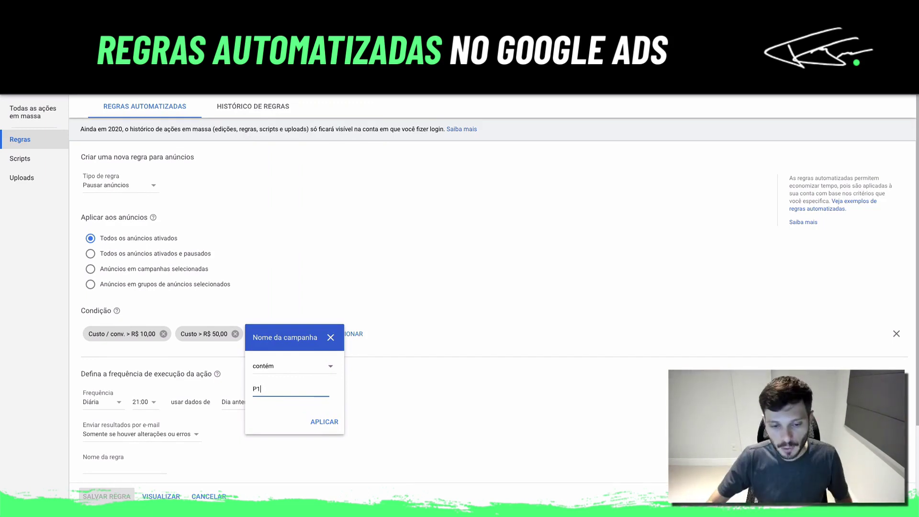
left_click(337, 425)
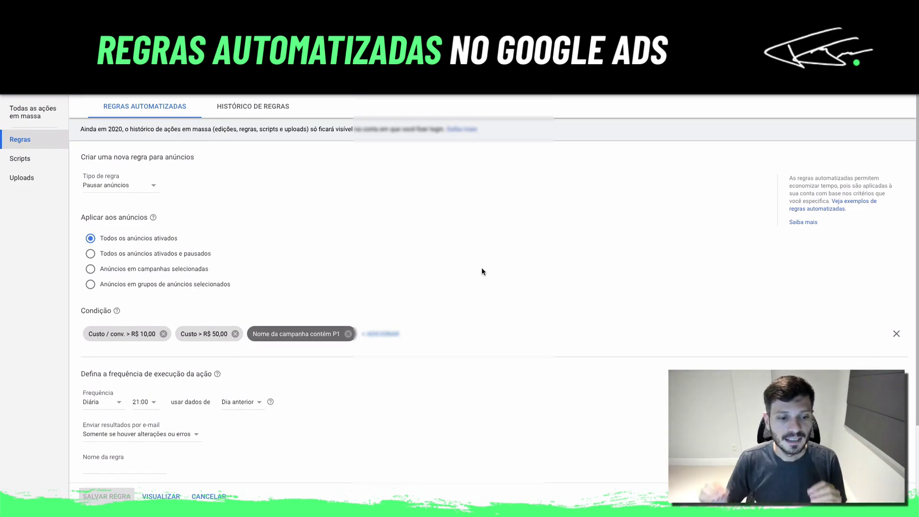
Step: Schedule the rule with frequency Diária and an execution time of 00:00
scroll(472, 297, "down", 2)
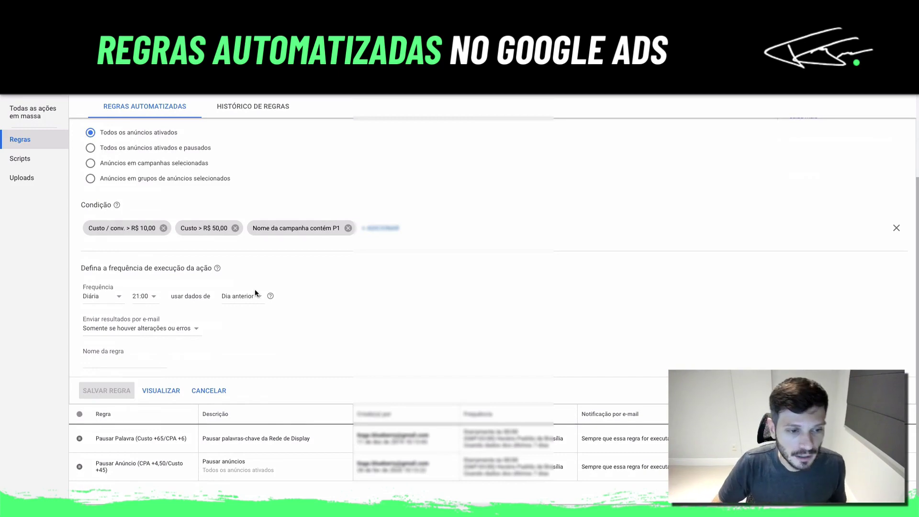
left_click(120, 299)
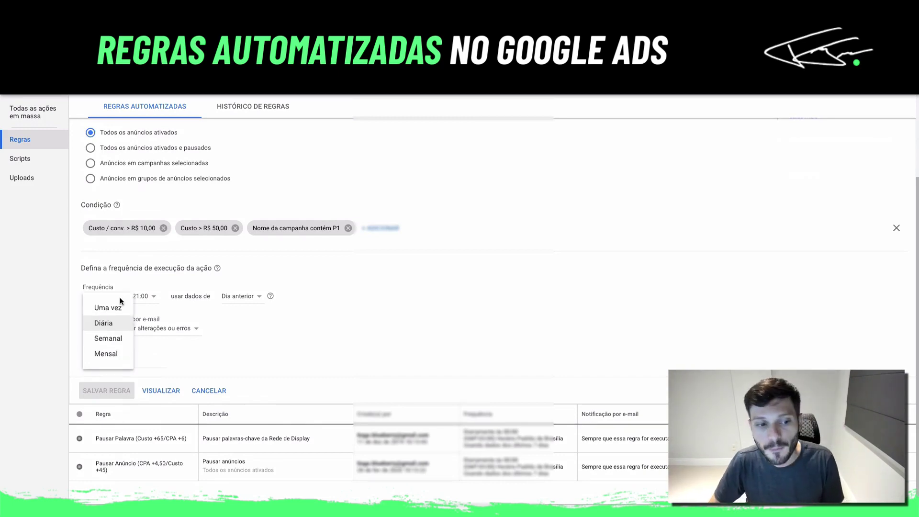
left_click(114, 324)
left_click(149, 303)
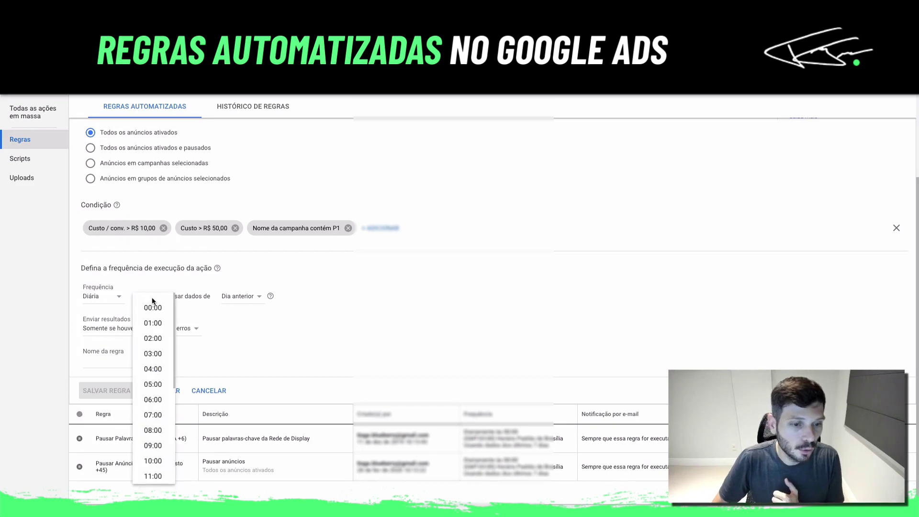
left_click(152, 306)
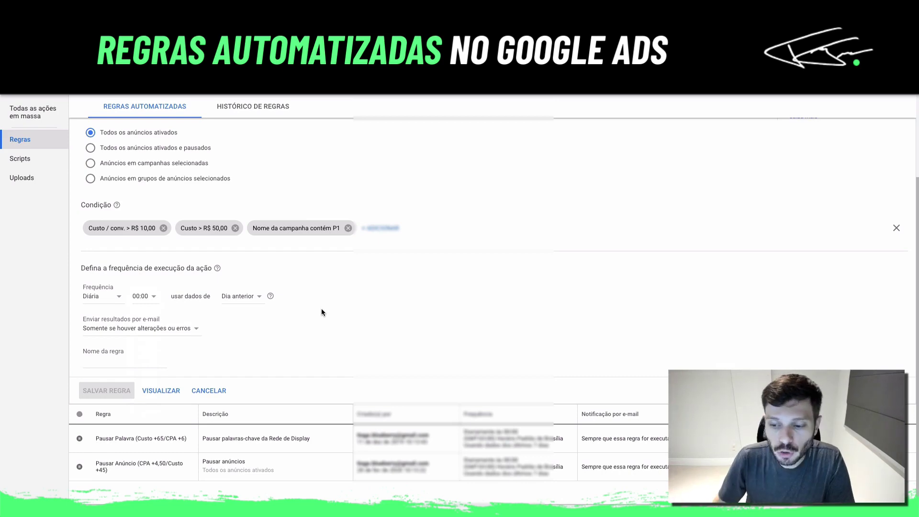
mouse_move(488, 171)
left_mouse_down()
mouse_move(533, 174)
mouse_move(484, 211)
left_mouse_up()
left_click_drag(552, 178, 554, 208)
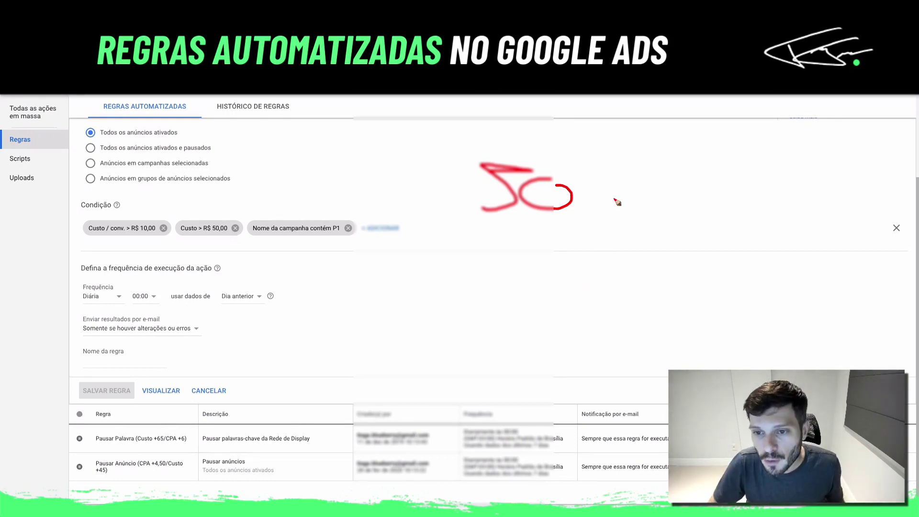
left_click_drag(633, 167, 603, 195)
left_click_drag(601, 155, 627, 192)
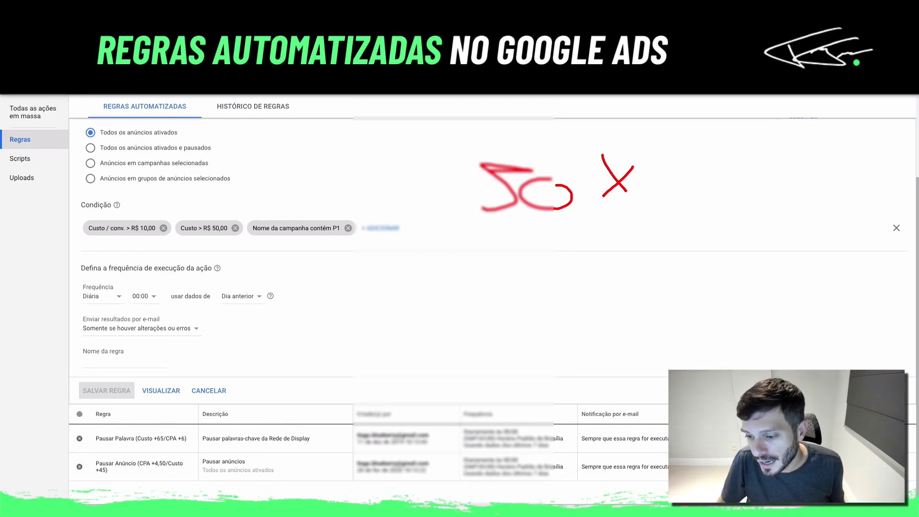
Step: Set the rule to send its results by e-mail with the option Sempre que essa regra for executada
key("Escape")
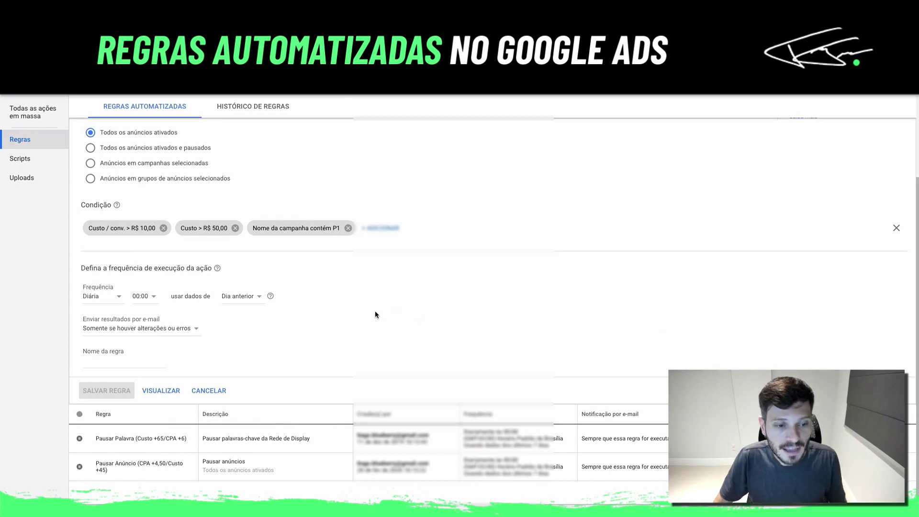
left_click(196, 330)
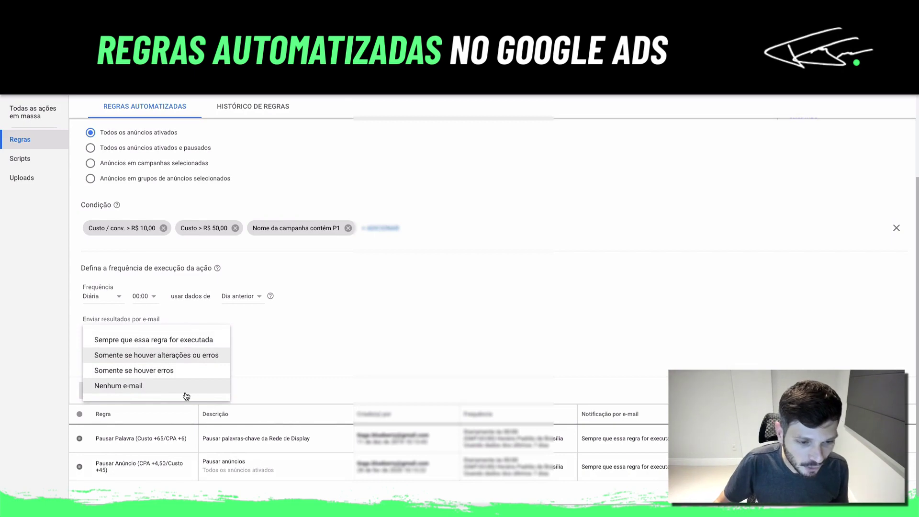
left_click(192, 341)
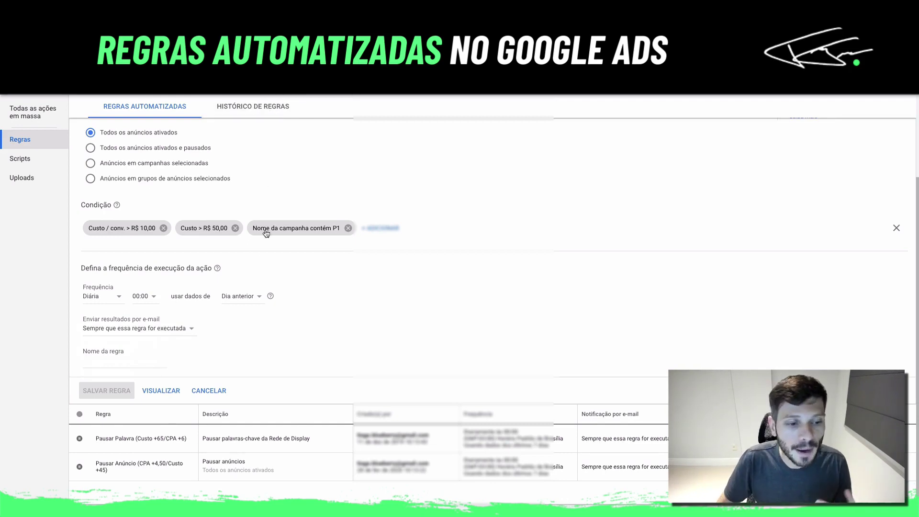
Step: Name the rule "Pausar Anúncio (CPA +10/Custo +50)"
left_click(144, 359)
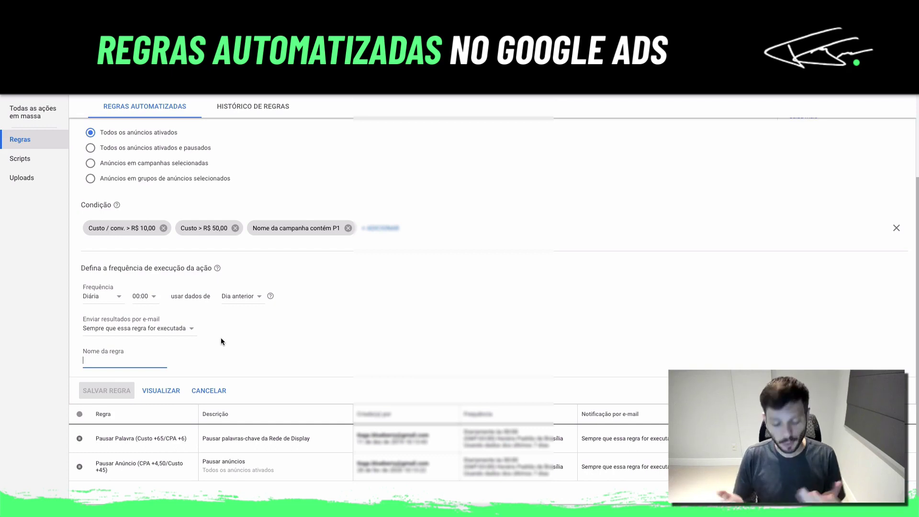
type("Pausa")
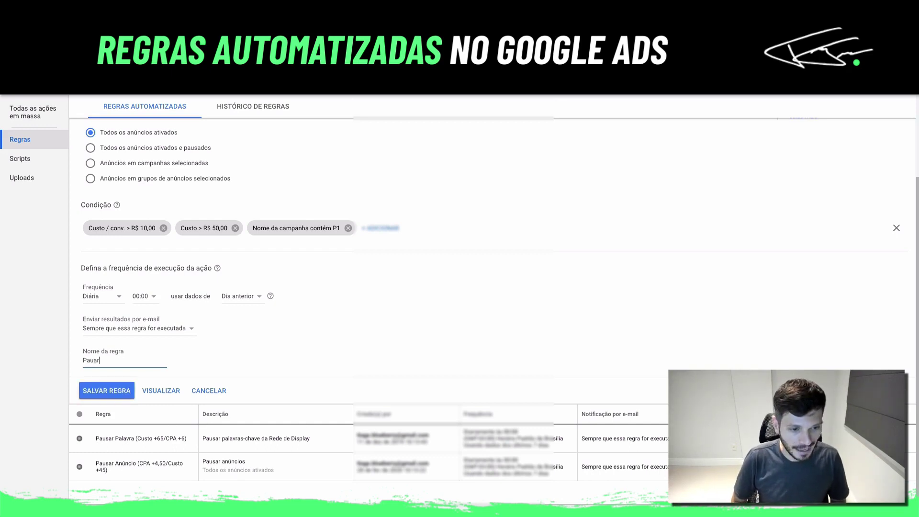
key("BackSpace")
key("BackSpace")
type("sar A")
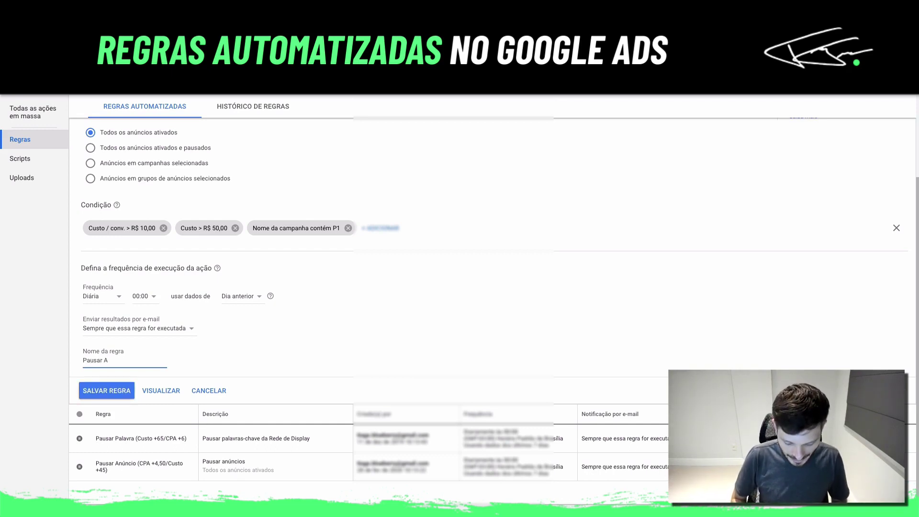
type("núncio")
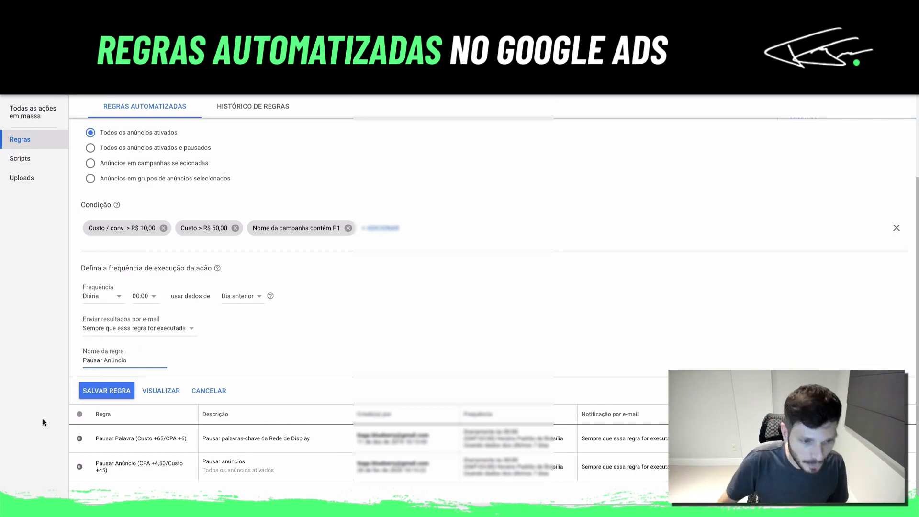
type(" (")
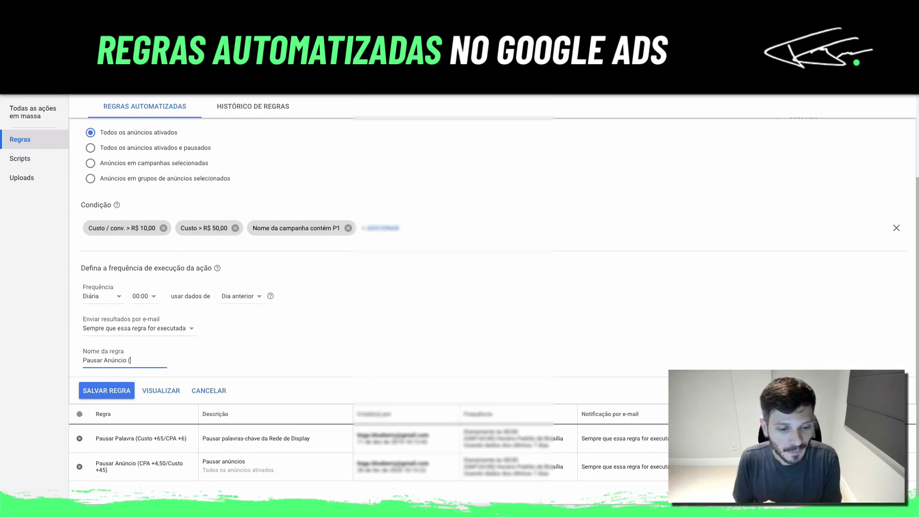
type("CPA")
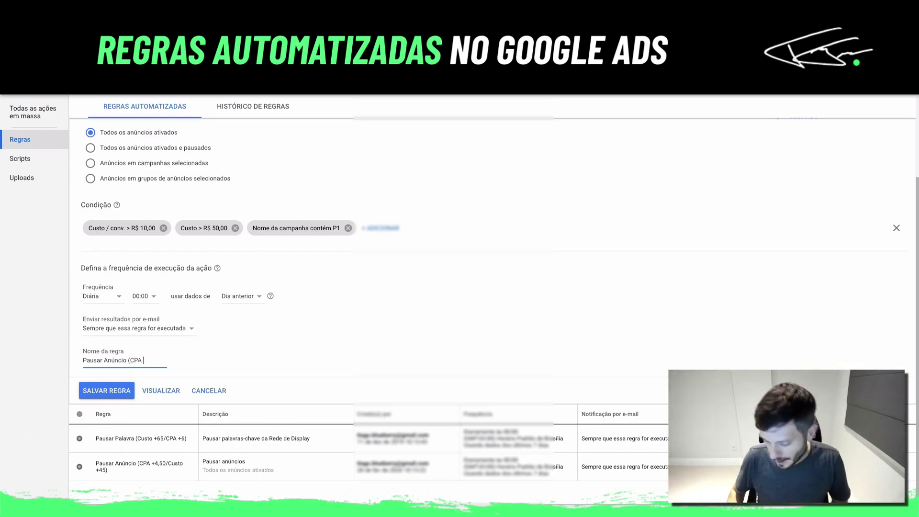
type(" 610")
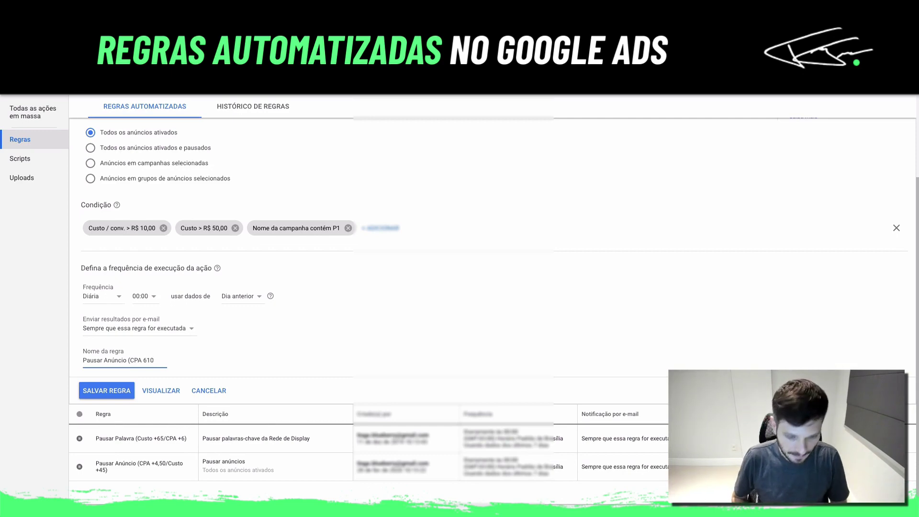
key("BackSpace")
type("+")
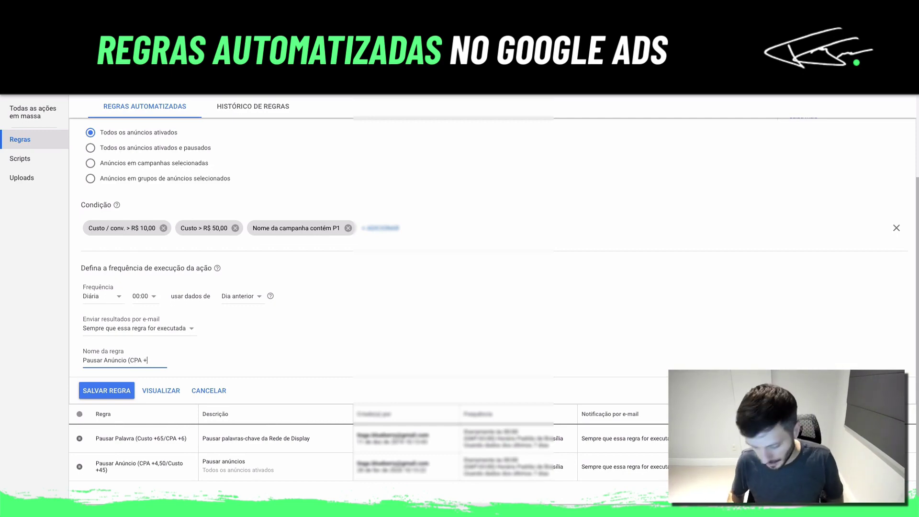
type("1")
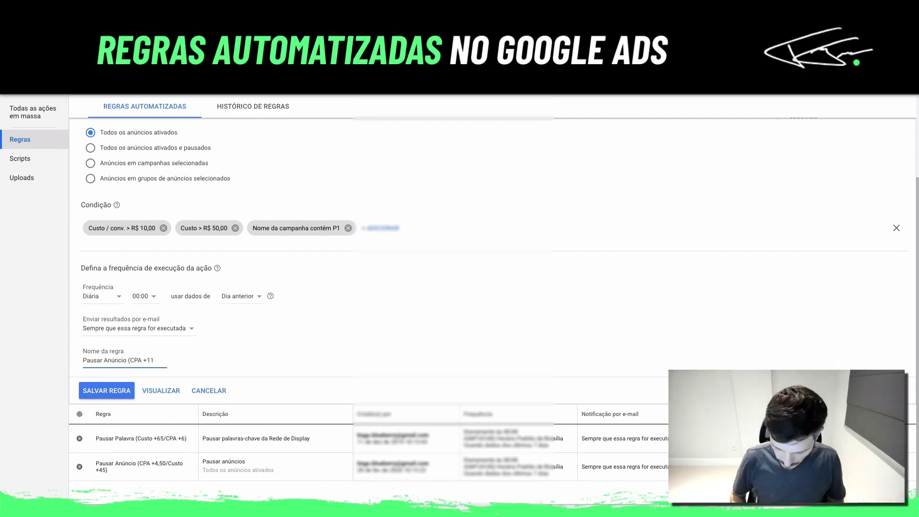
type("0/")
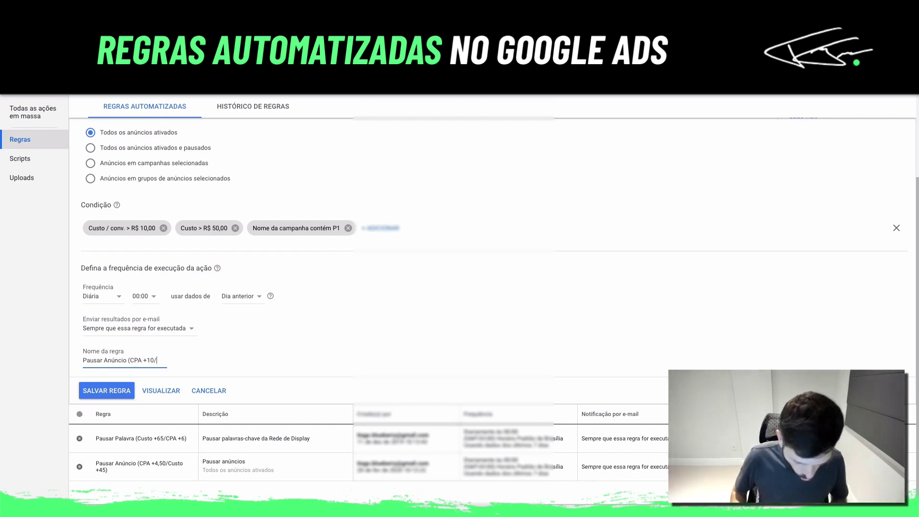
type("Custo")
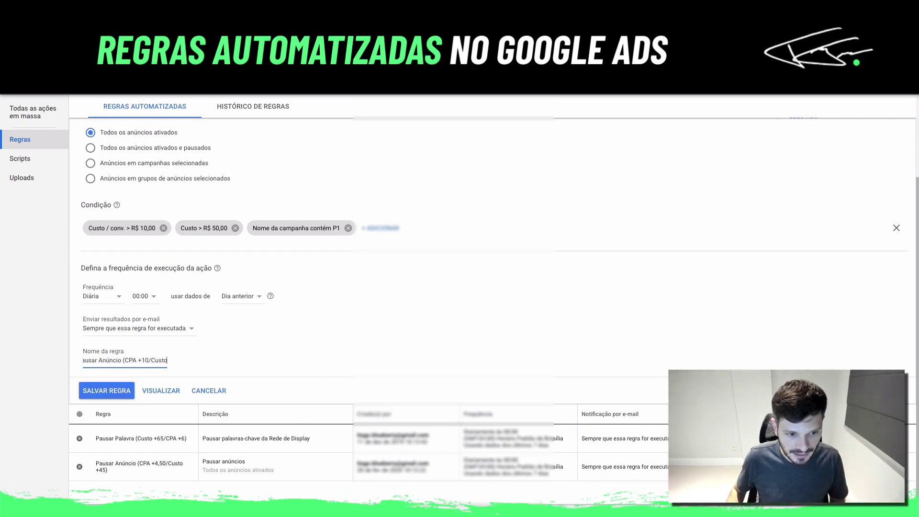
type(" +50)")
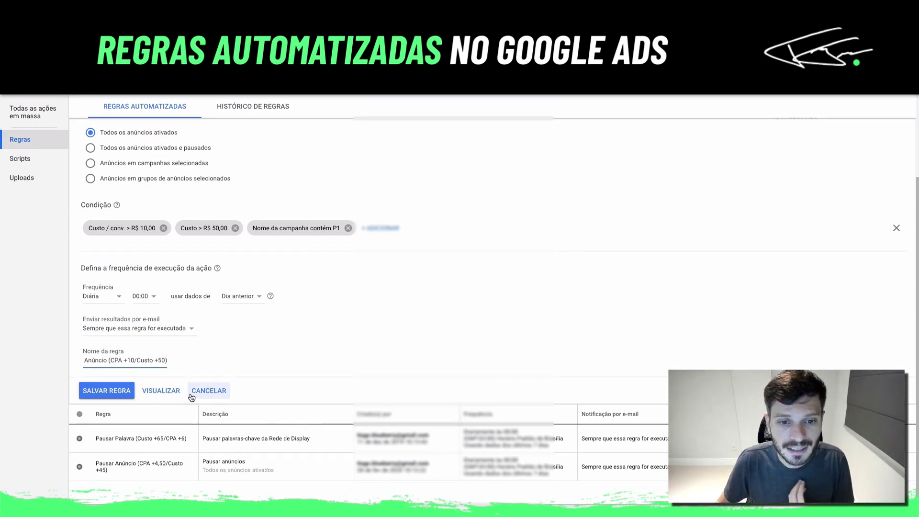
Step: Preview which ads the rule would change, close the preview and cancel the rule without saving it
left_click(161, 391)
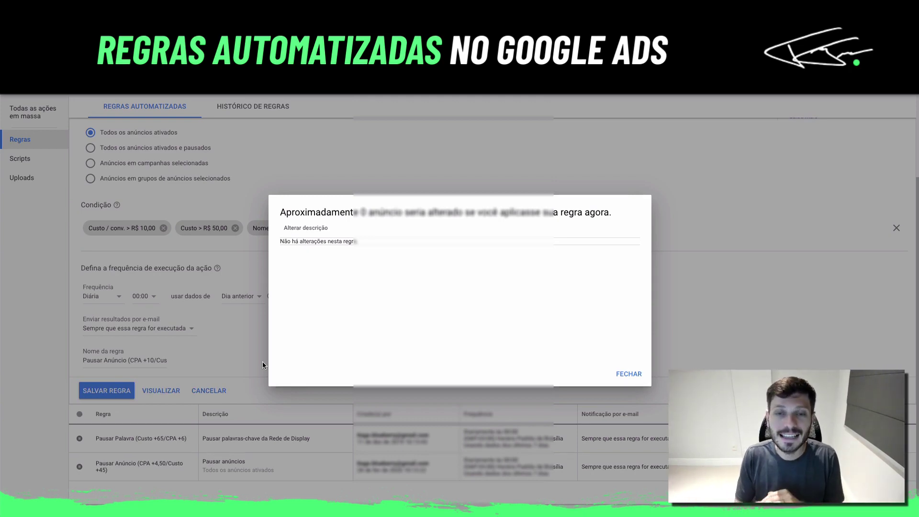
left_click(625, 372)
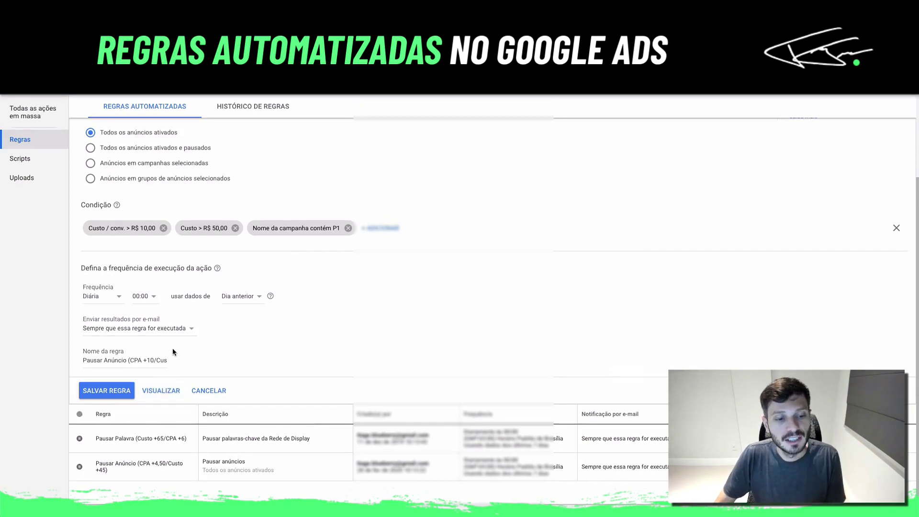
left_click(209, 391)
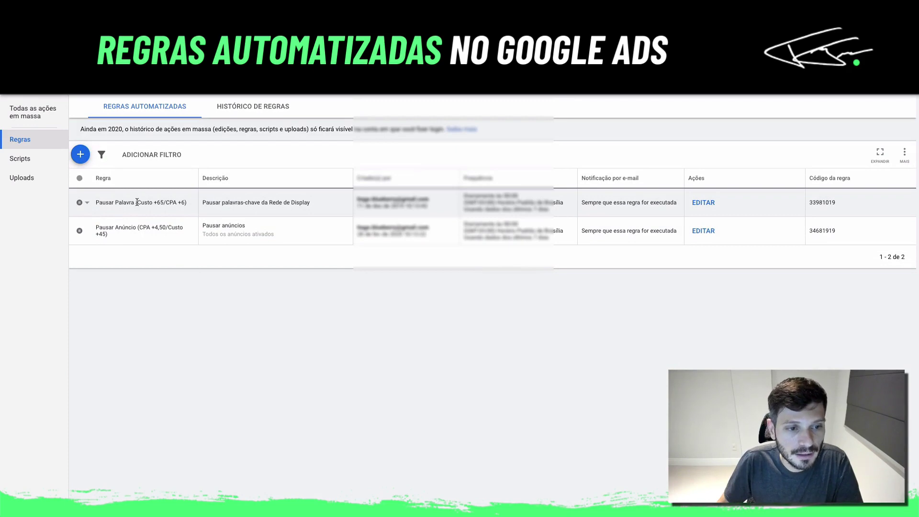
Step: Examine the cost and CPA thresholds and the Rede de Display description of the Pausar Palavra rule
left_click_drag(136, 202, 163, 200)
left_click(304, 200)
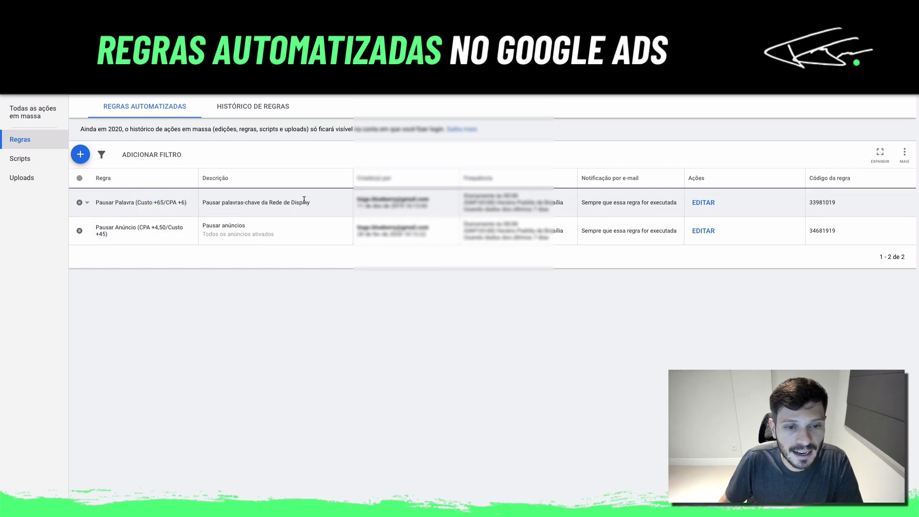
left_click_drag(312, 203, 267, 213)
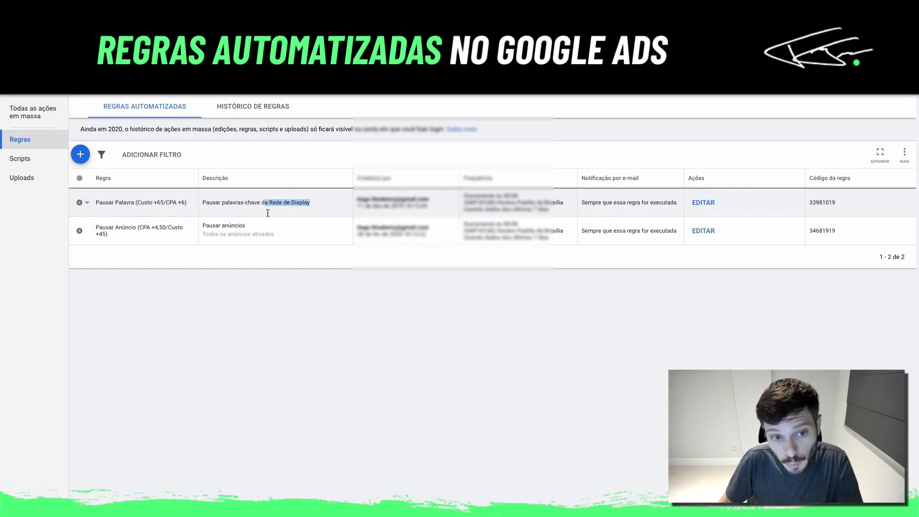
left_click_drag(136, 203, 165, 203)
left_click_drag(166, 202, 189, 205)
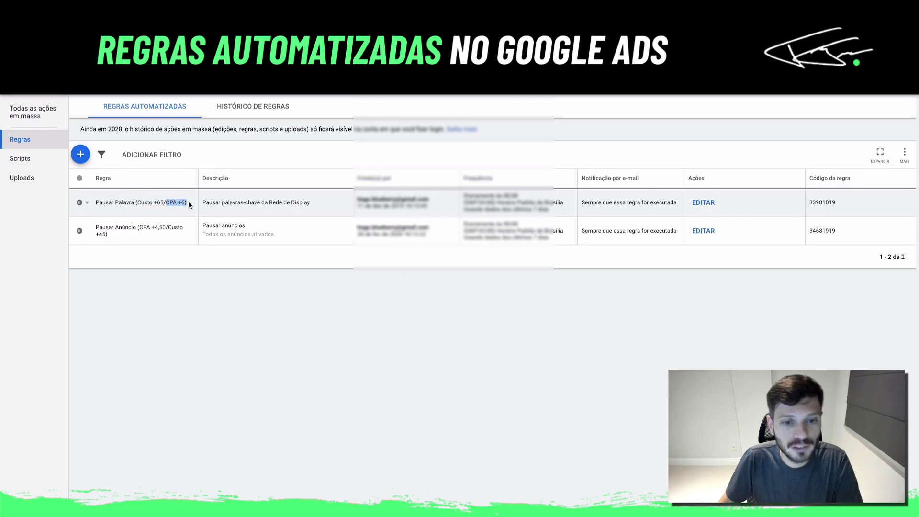
left_click(288, 285)
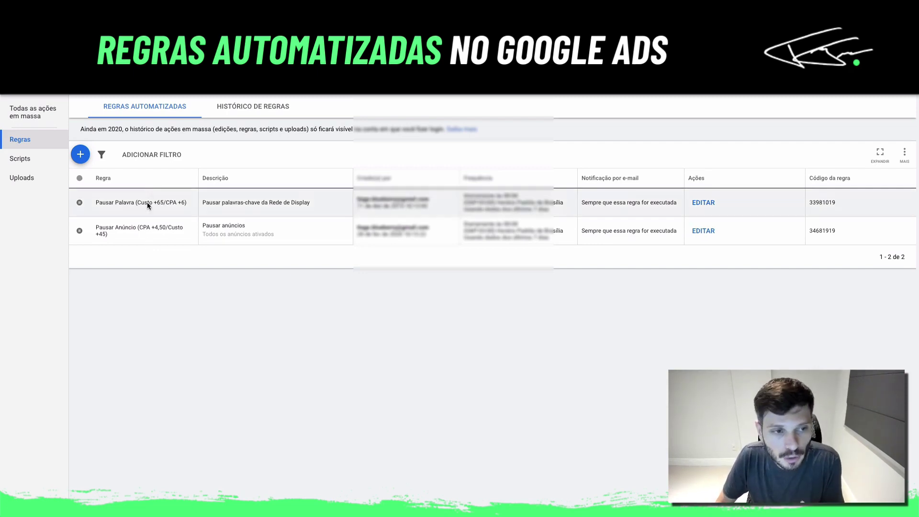
Step: Start a new ad group rule with the rule type Enviar e-mail and cancel it without saving
left_click(81, 154)
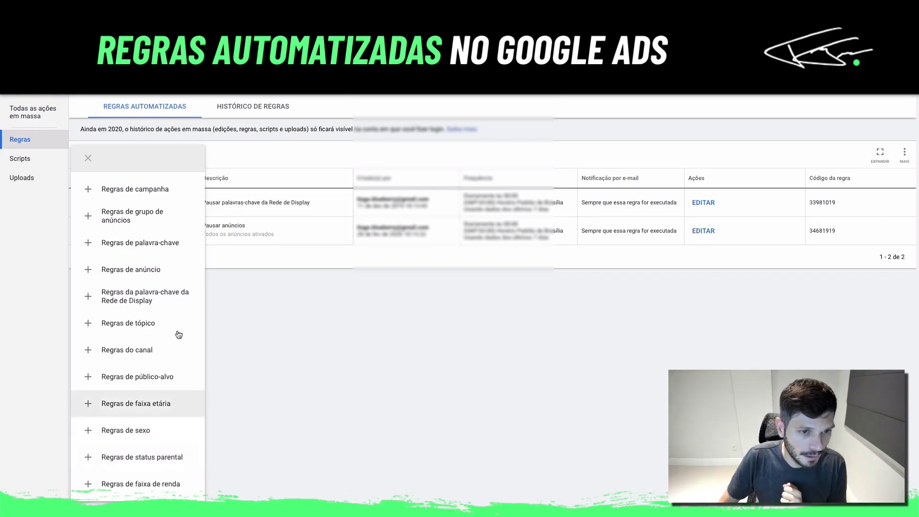
left_click(173, 216)
left_click(152, 187)
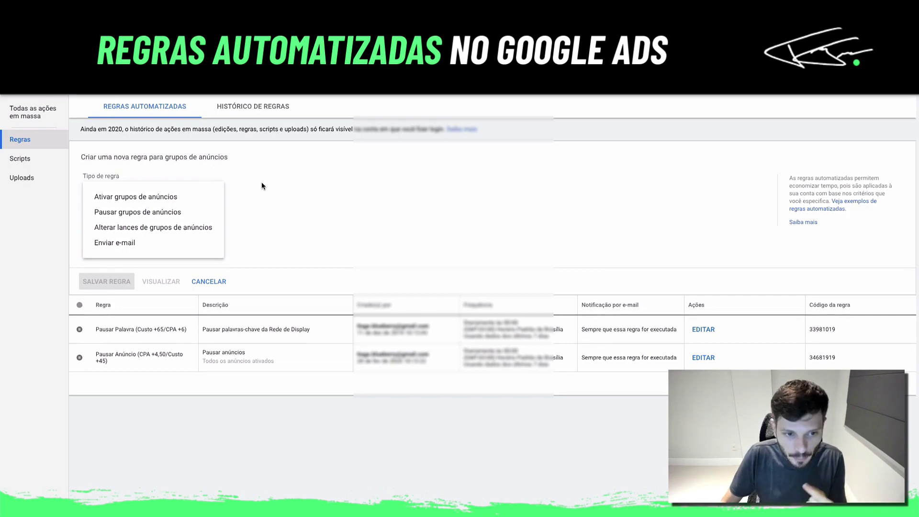
left_click(192, 242)
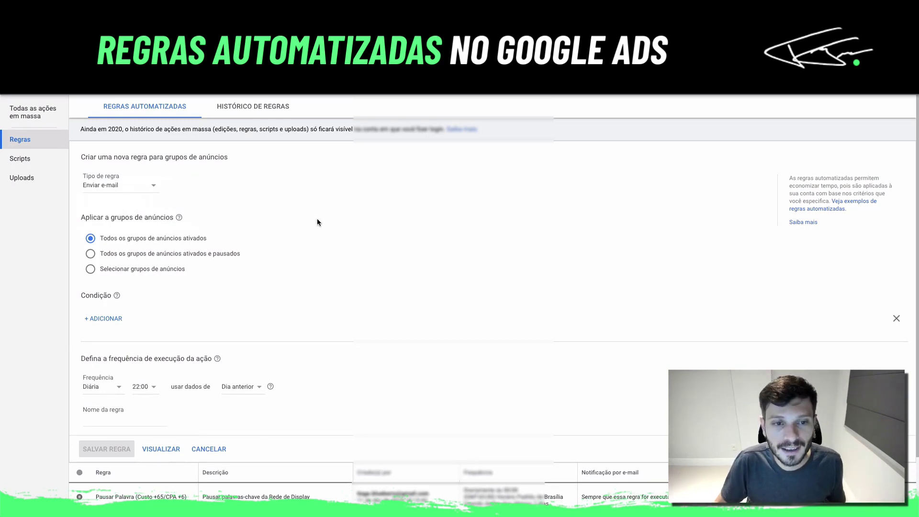
left_click(209, 448)
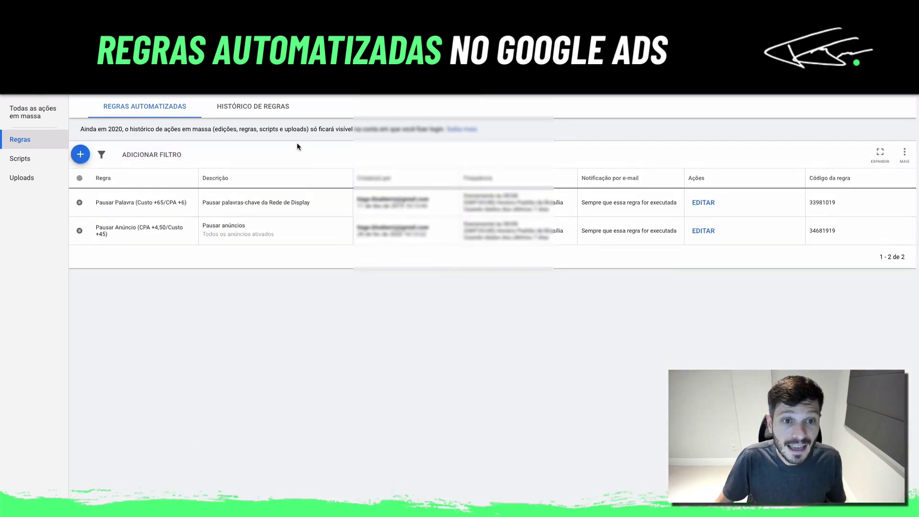
Step: Show the automated rules' history for Todo o período
left_click(283, 107)
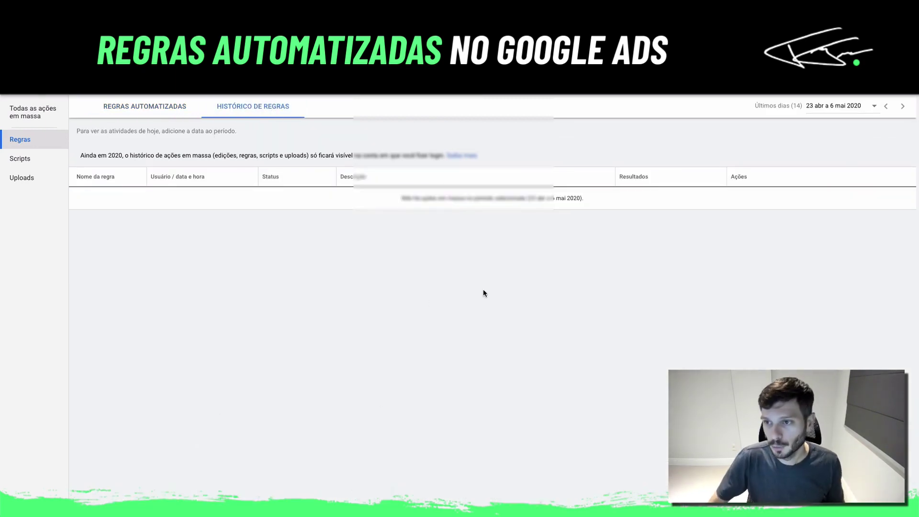
left_click(841, 106)
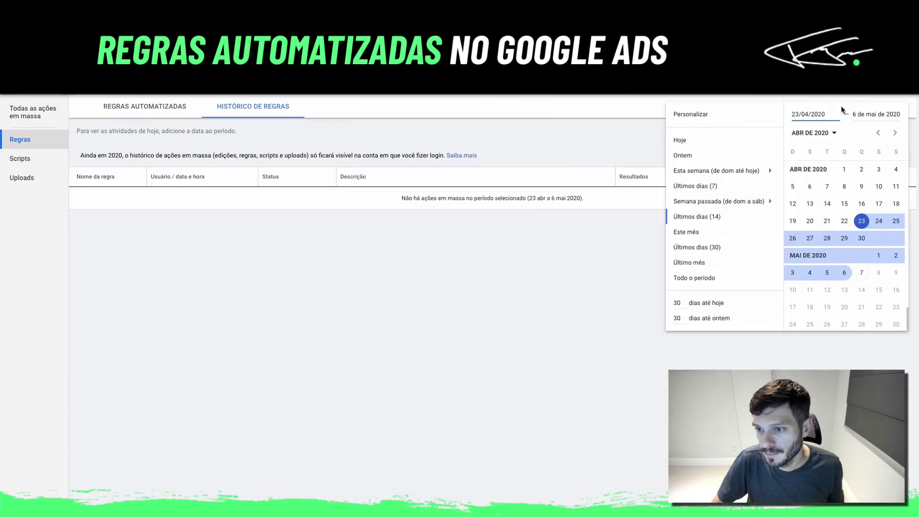
left_click(733, 281)
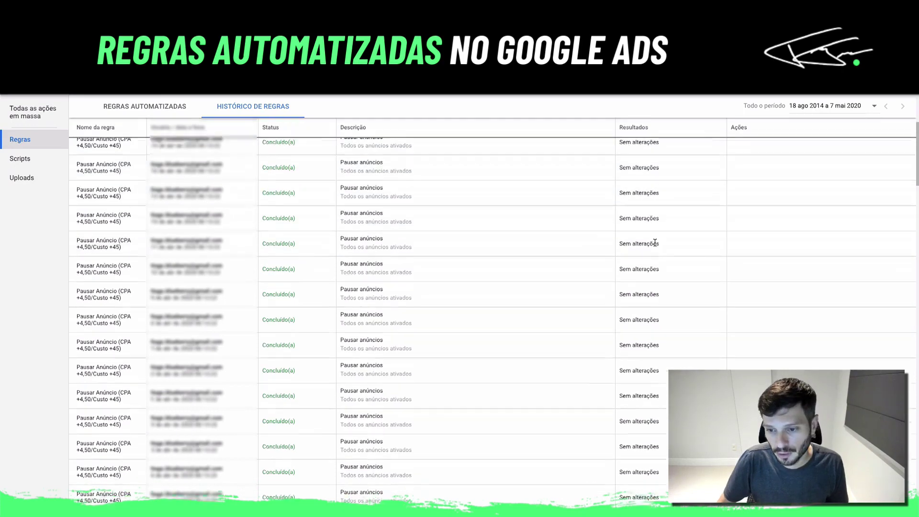
Step: Examine the results of the past Pausar Anúncio rule executions in the history
scroll(670, 176, "down", 2)
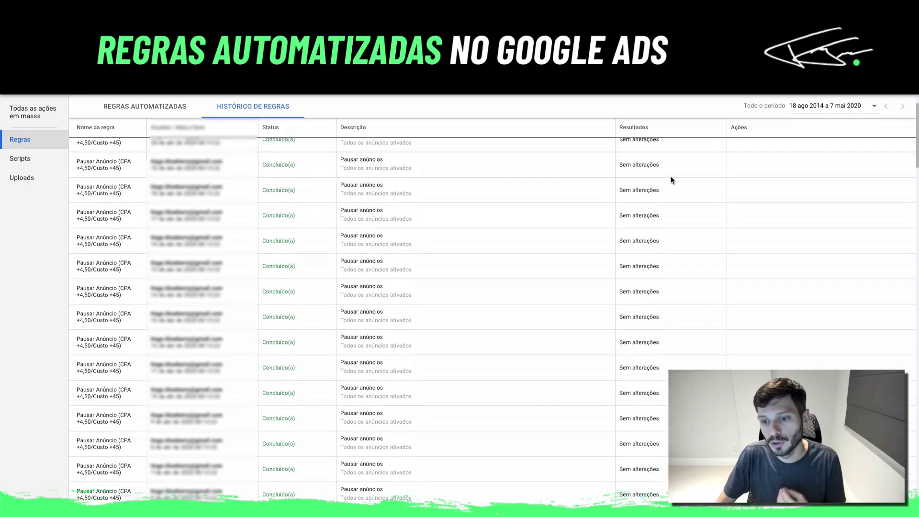
scroll(667, 197, "down", 3)
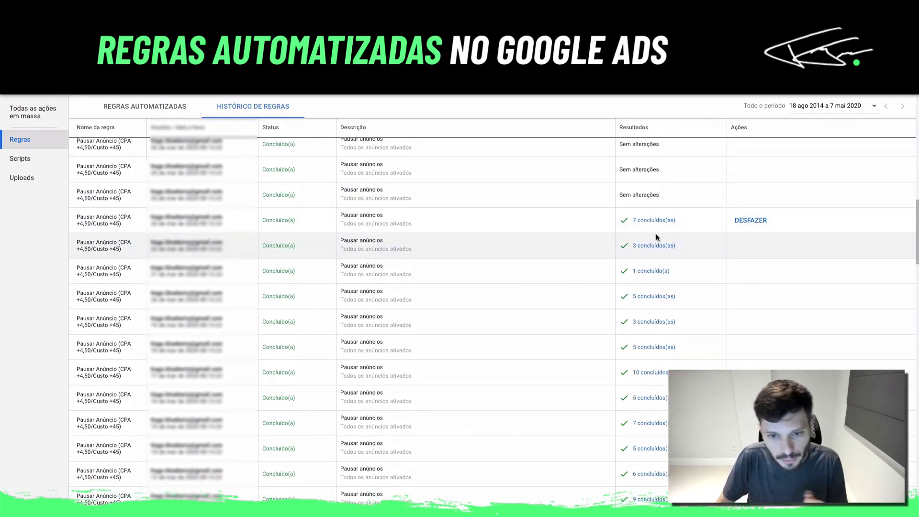
scroll(642, 272, "down", 1)
scroll(642, 271, "down", 5)
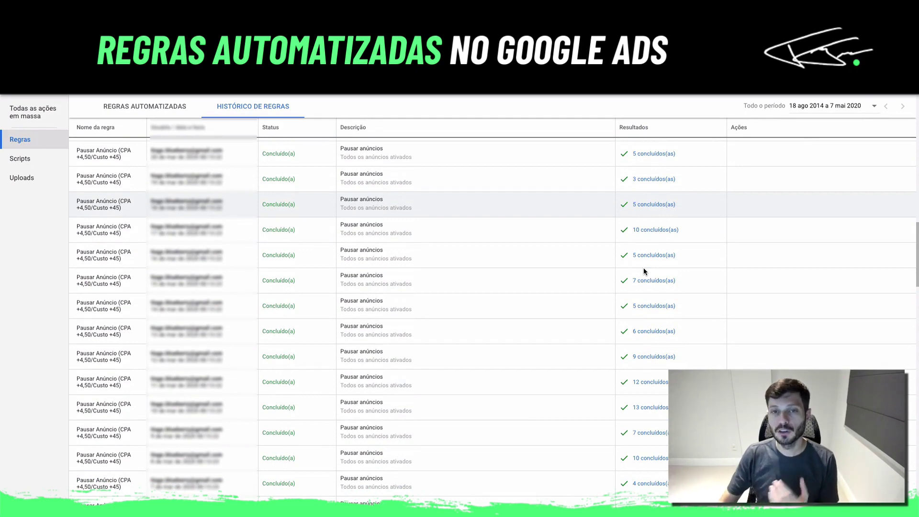
scroll(643, 271, "down", 10)
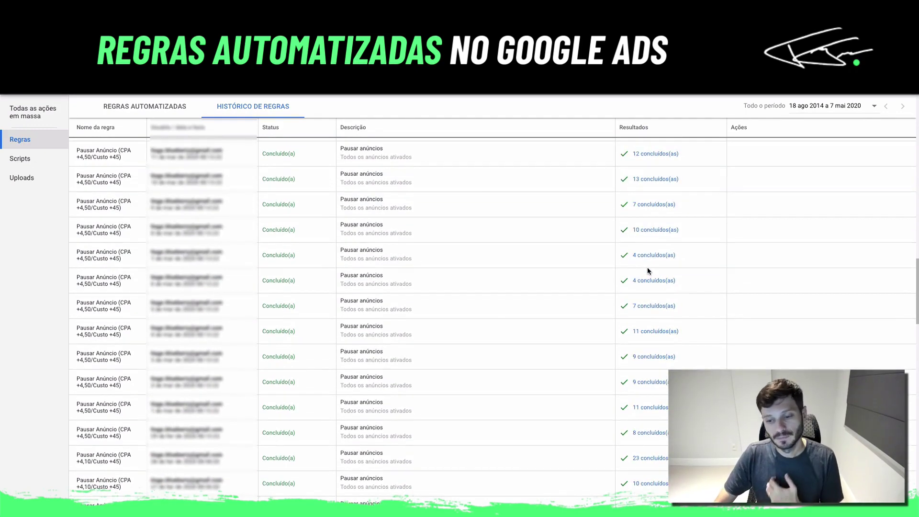
scroll(648, 271, "down", 5)
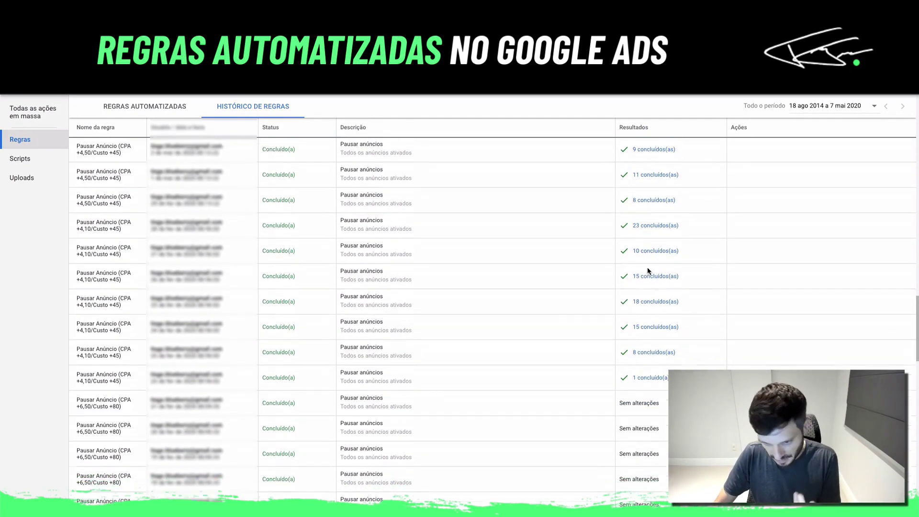
scroll(648, 271, "up", 15)
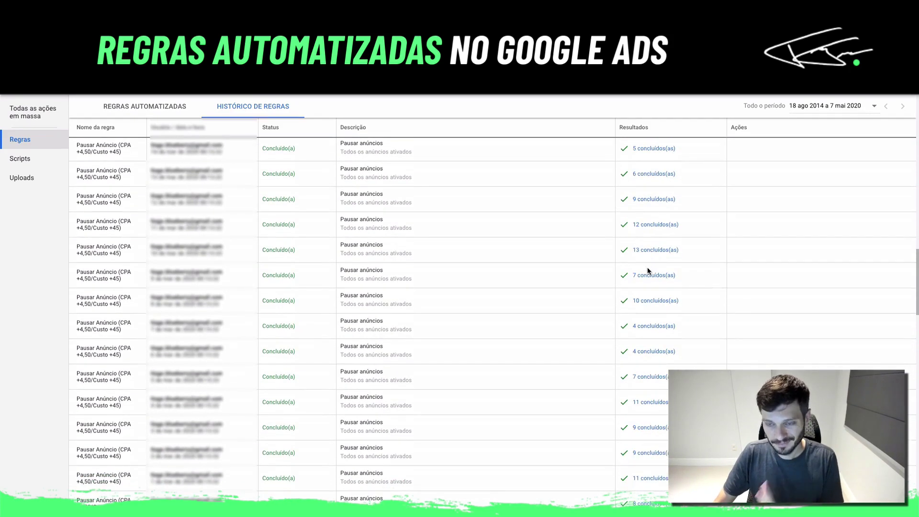
scroll(648, 268, "up", 5)
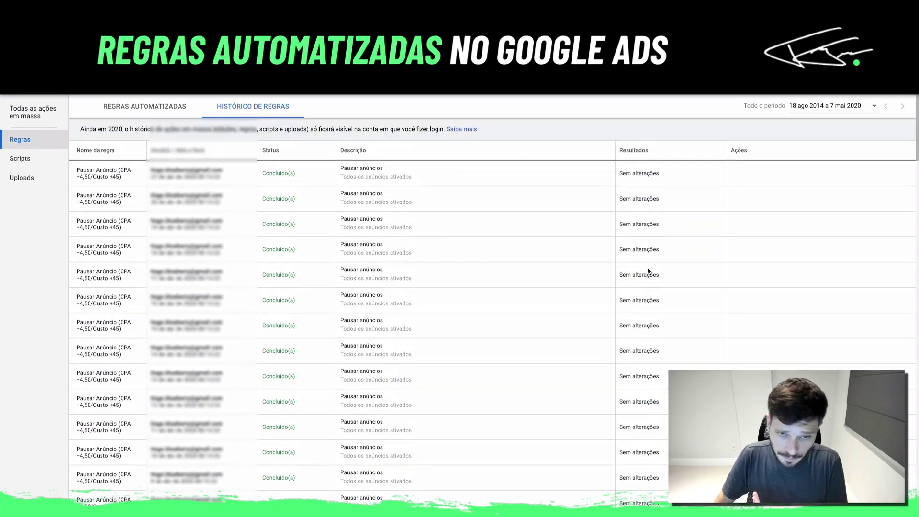